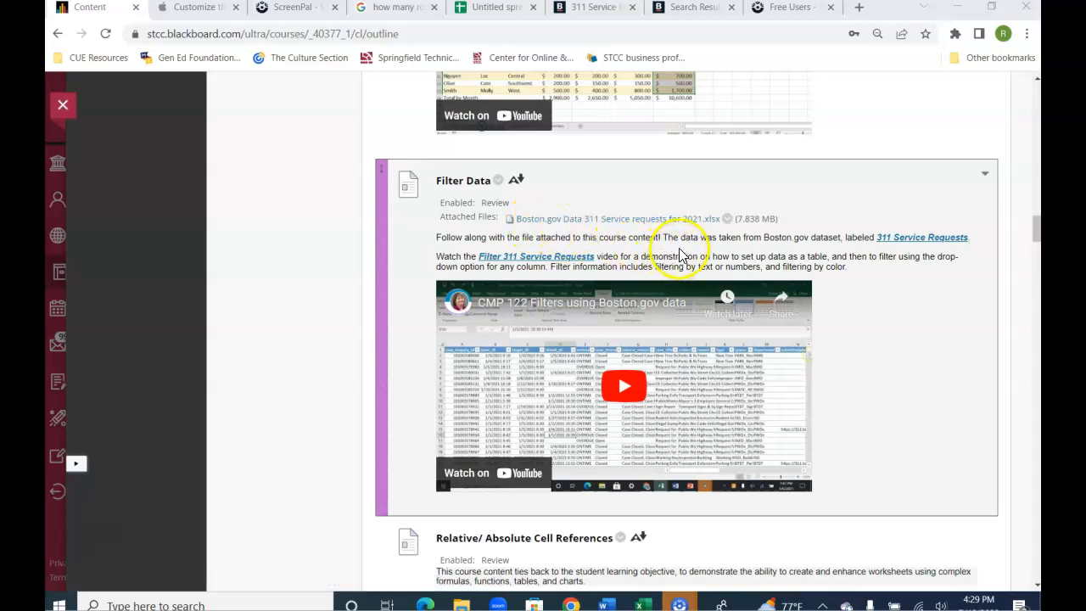
Step: Examine the yearly 311 Service Requests datasets on the Analyze Boston page in the other browser tab
{"action": "left_click", "coordinate": [598, 17]}
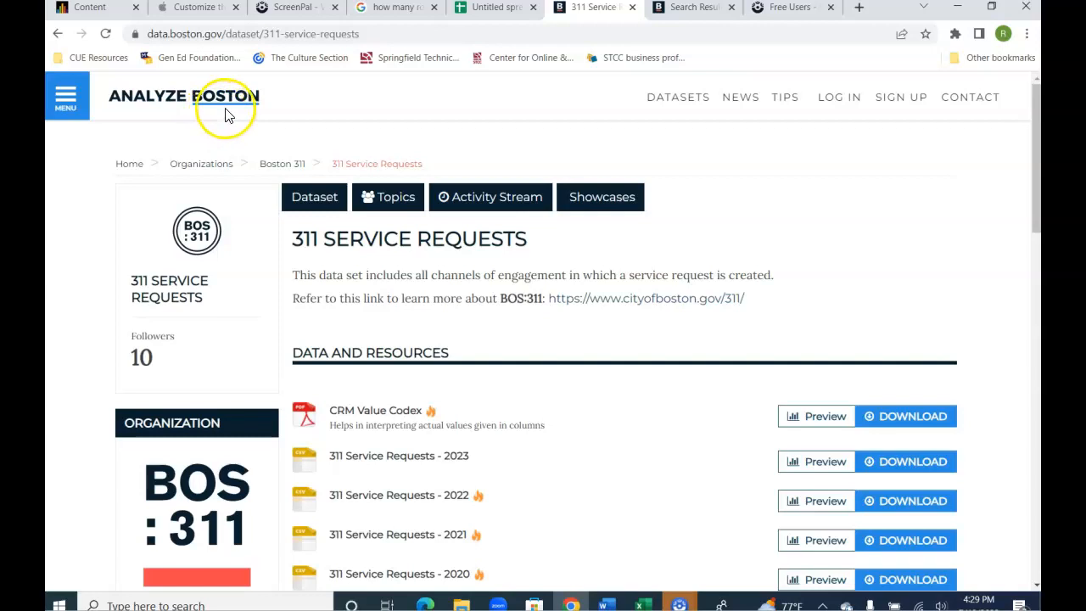
{"action": "scroll", "coordinate": [235, 262], "scroll_direction": "down", "scroll_amount": 4}
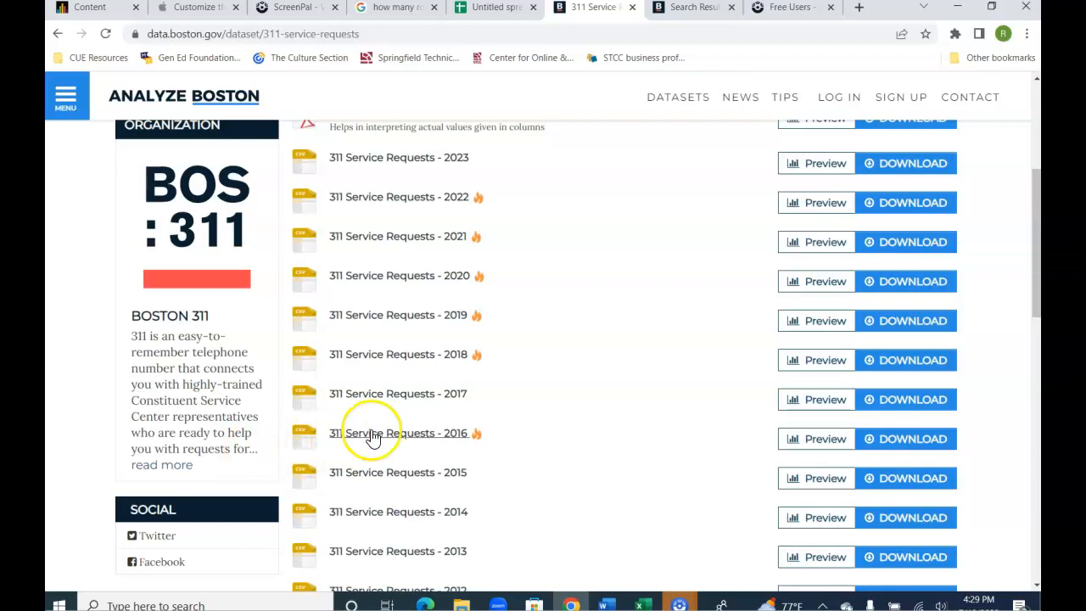
{"action": "scroll", "coordinate": [398, 212], "scroll_direction": "up", "scroll_amount": 1}
{"action": "scroll", "coordinate": [407, 255], "scroll_direction": "up", "scroll_amount": 1}
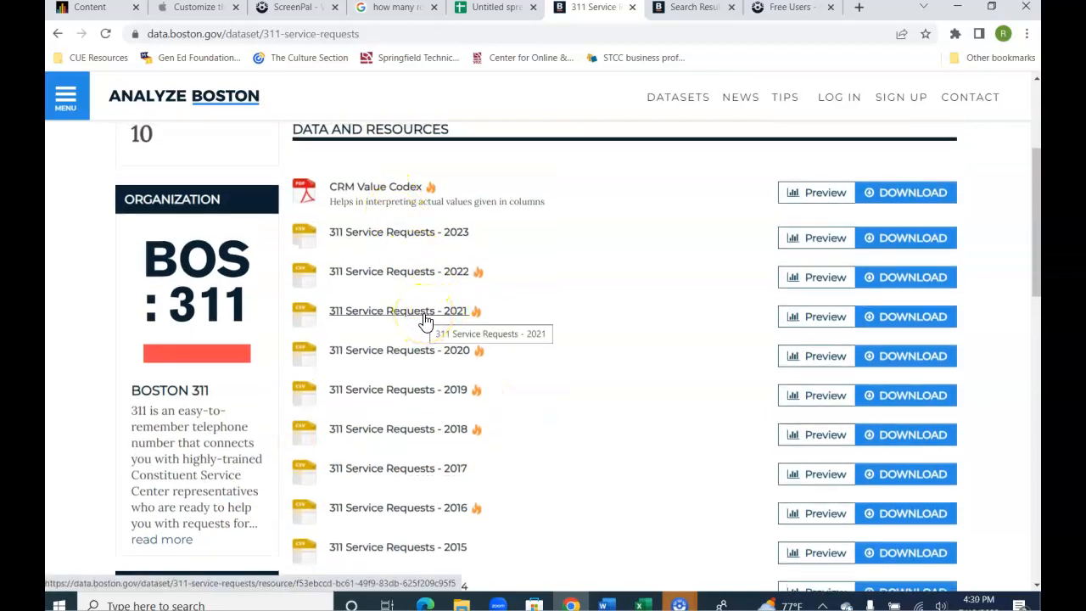
{"action": "left_click", "coordinate": [922, 322]}
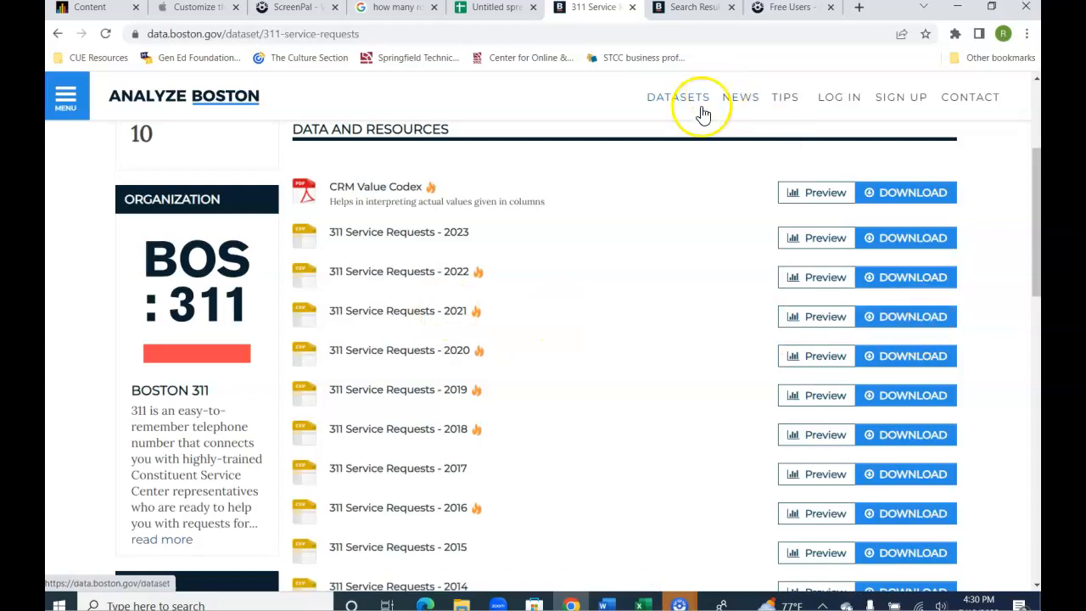
{"action": "mouse_move", "coordinate": [644, 604]}
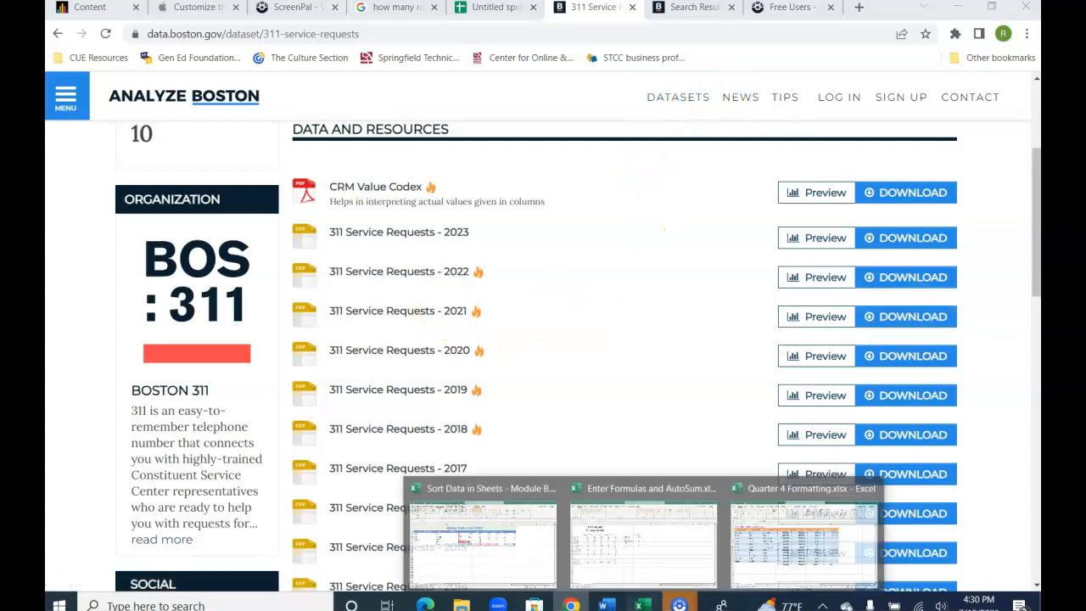
{"action": "left_click", "coordinate": [751, 552]}
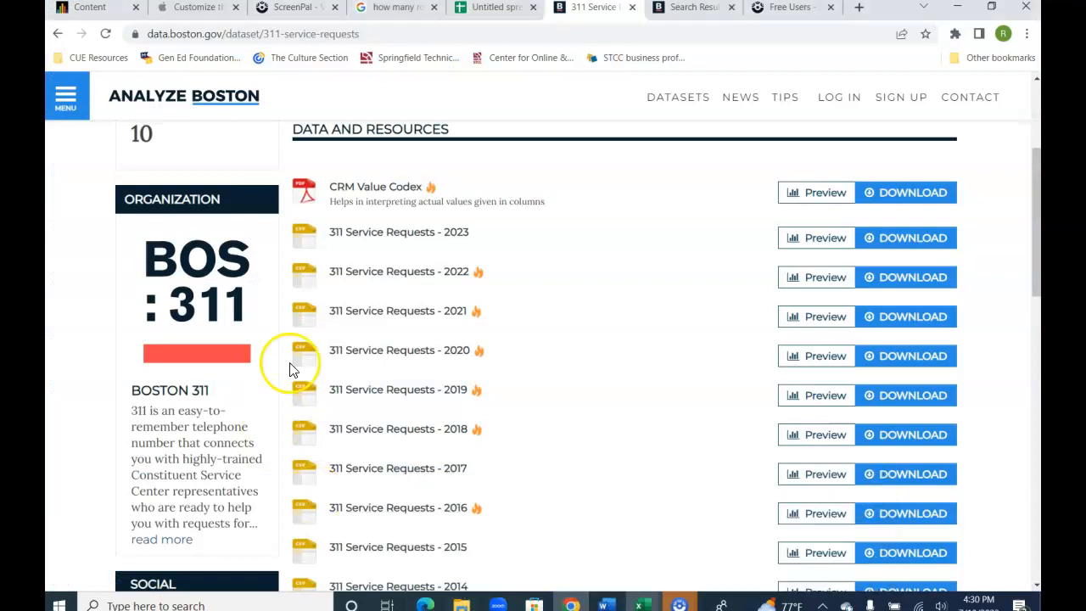
Step: Download the attached Boston.gov 311 Service requests for 2021 workbook from the Filter Data course item, open it in Excel and enable editing
{"action": "left_click", "coordinate": [85, 8]}
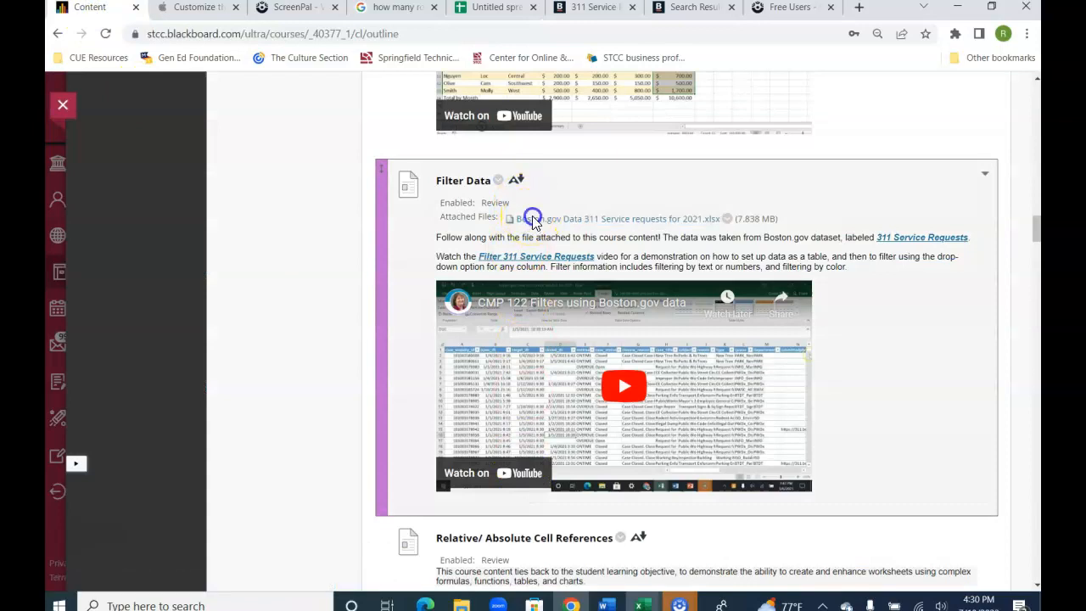
{"action": "left_click", "coordinate": [530, 218]}
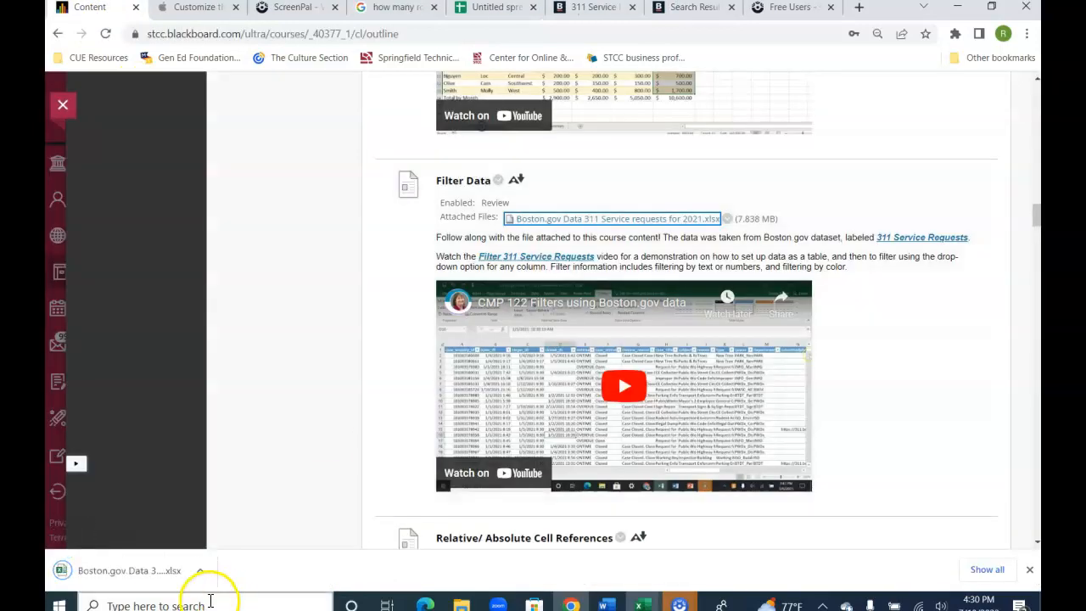
{"action": "left_click", "coordinate": [136, 572]}
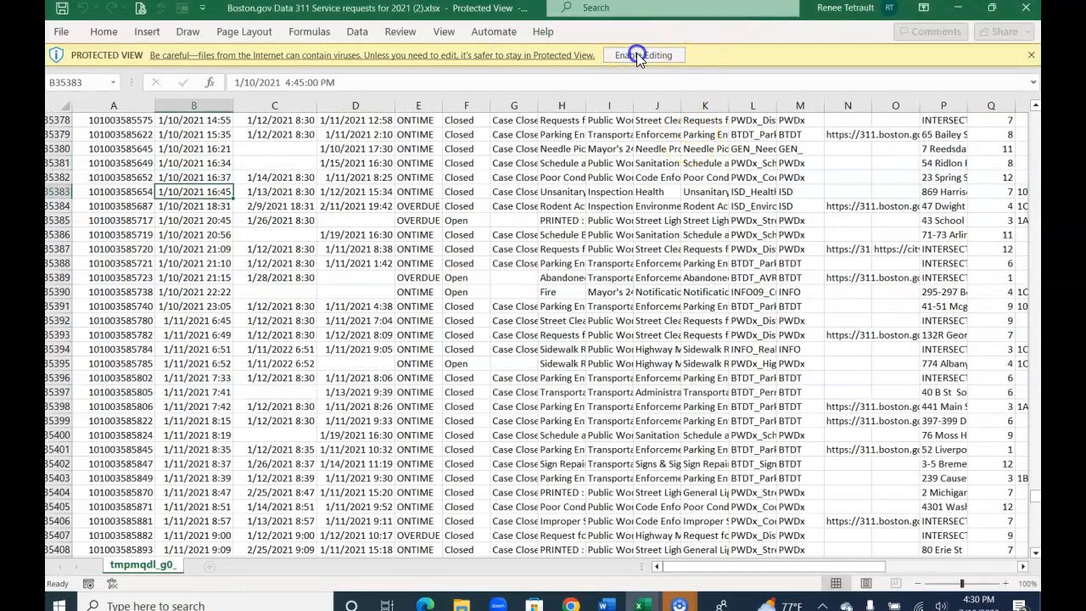
{"action": "left_click", "coordinate": [636, 55]}
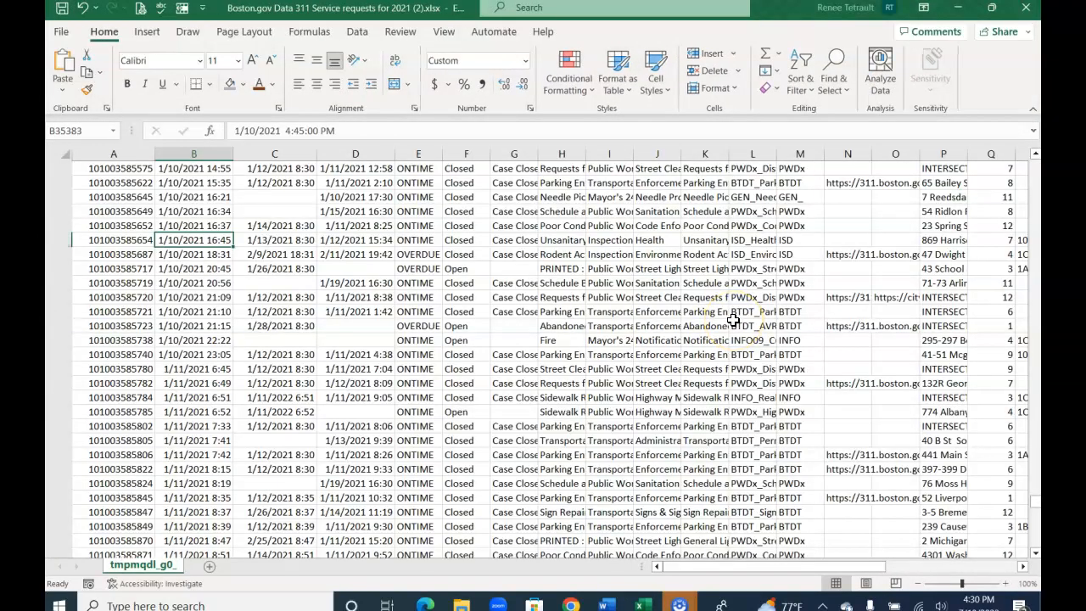
Step: Format the whole data range A1:AC39556 as a table with headers, using the blue medium style with banded rows
{"action": "key", "text": "ctrl+Home"}
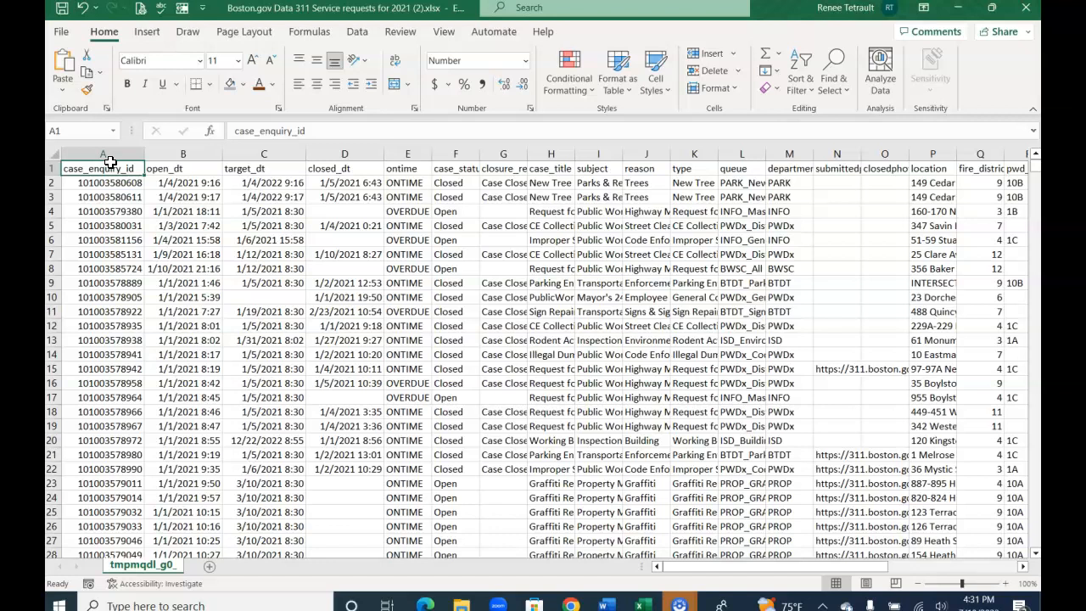
{"action": "key", "text": "ctrl+shift+End"}
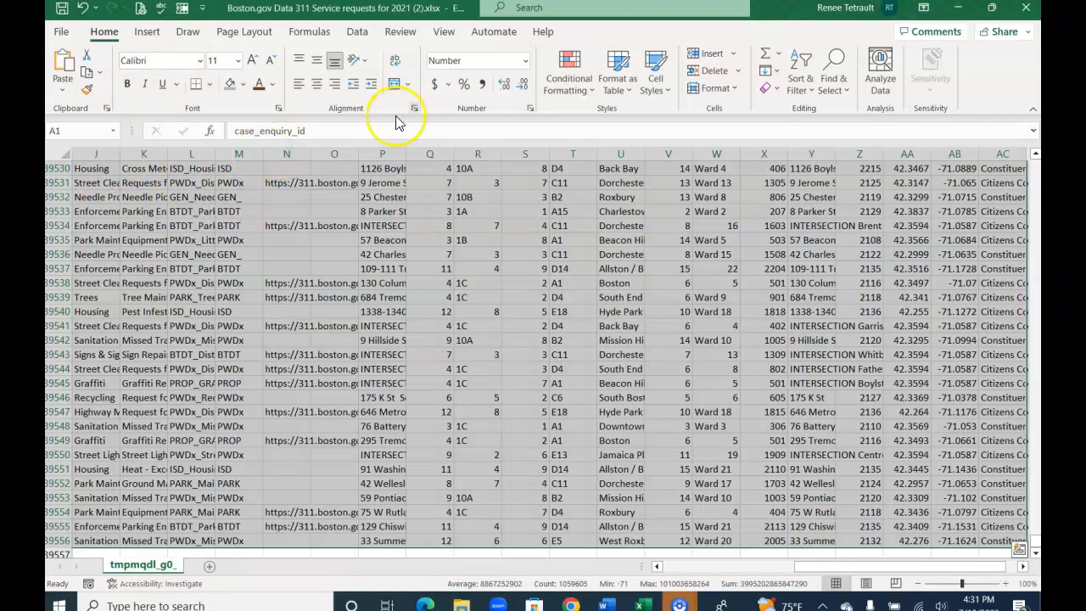
{"action": "left_click", "coordinate": [616, 85]}
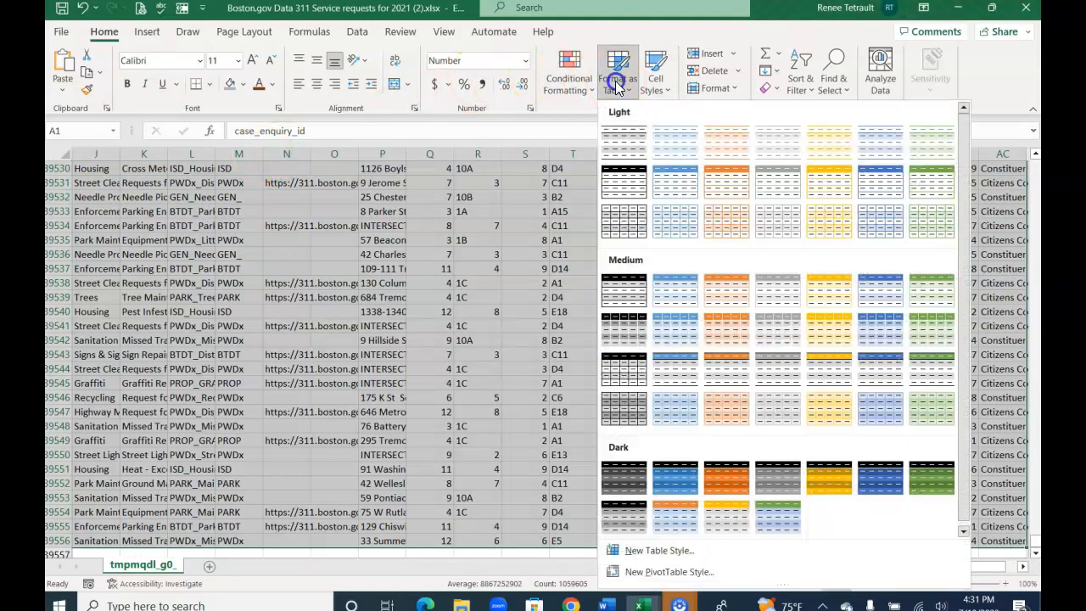
{"action": "left_click", "coordinate": [674, 303]}
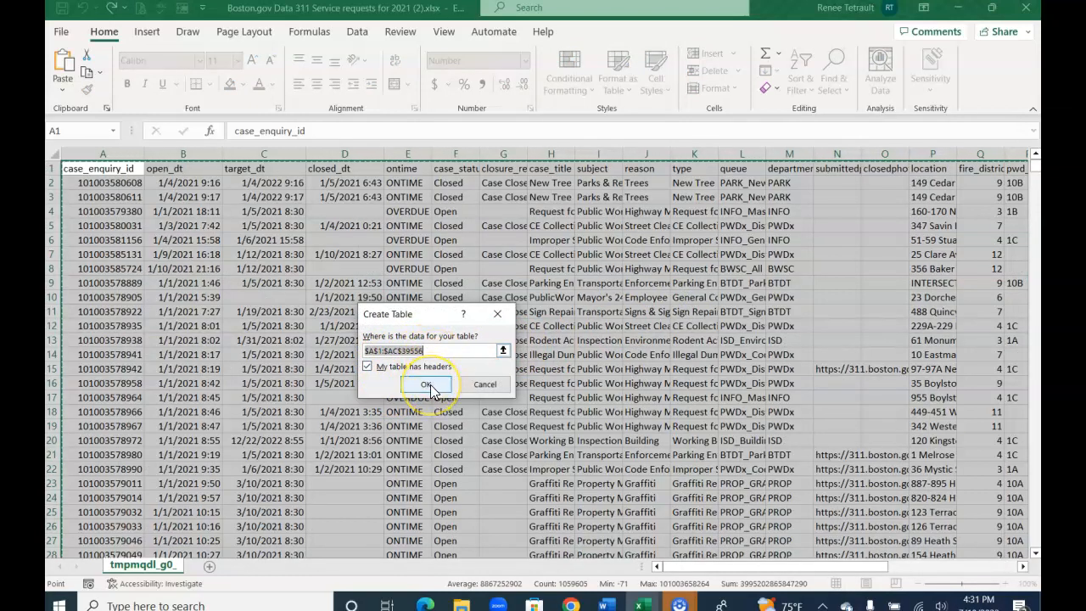
{"action": "left_click", "coordinate": [429, 385]}
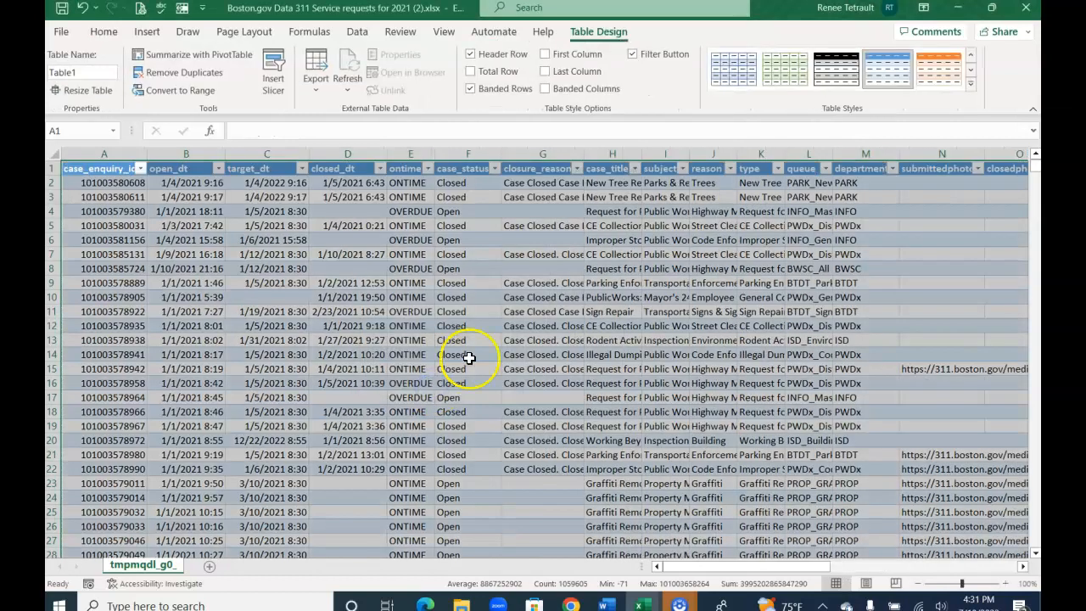
{"action": "left_click", "coordinate": [480, 212]}
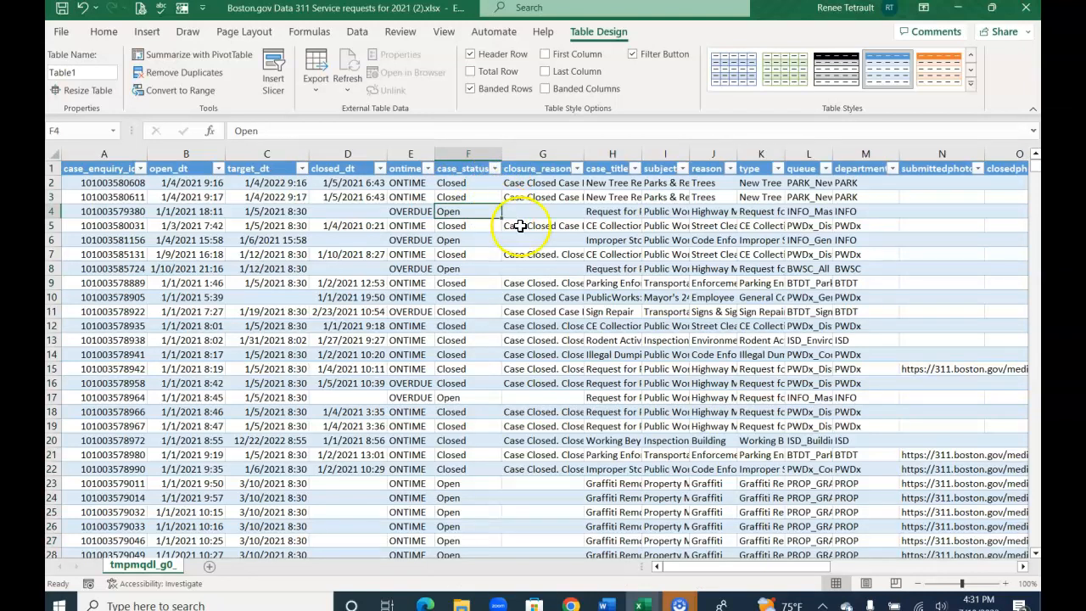
Step: Filter the case_status column to Open cases only and look through the filtered rows
{"action": "left_click", "coordinate": [495, 170]}
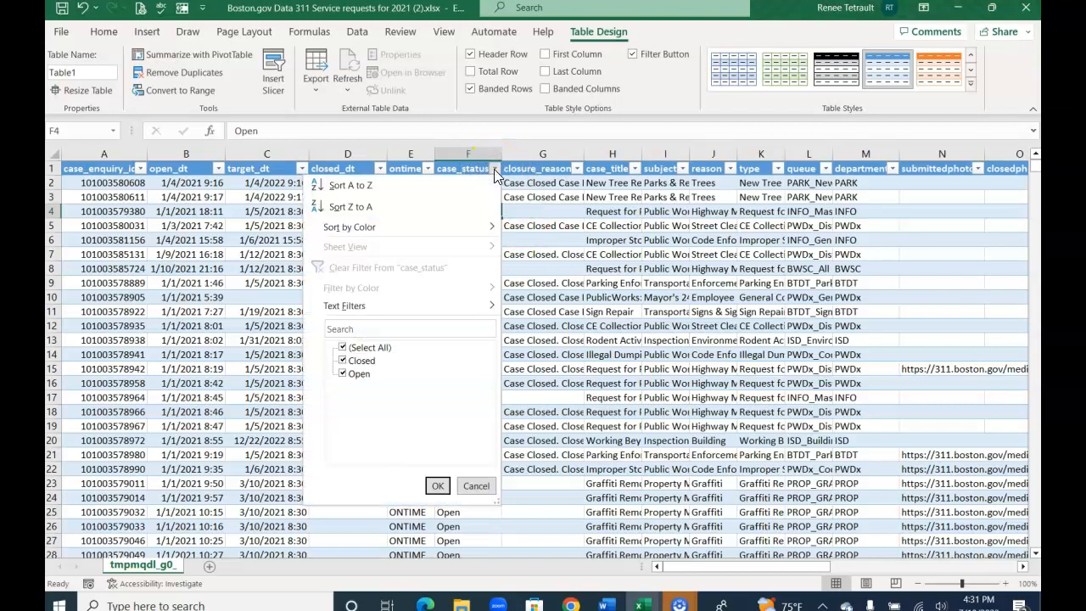
{"action": "left_click", "coordinate": [343, 360]}
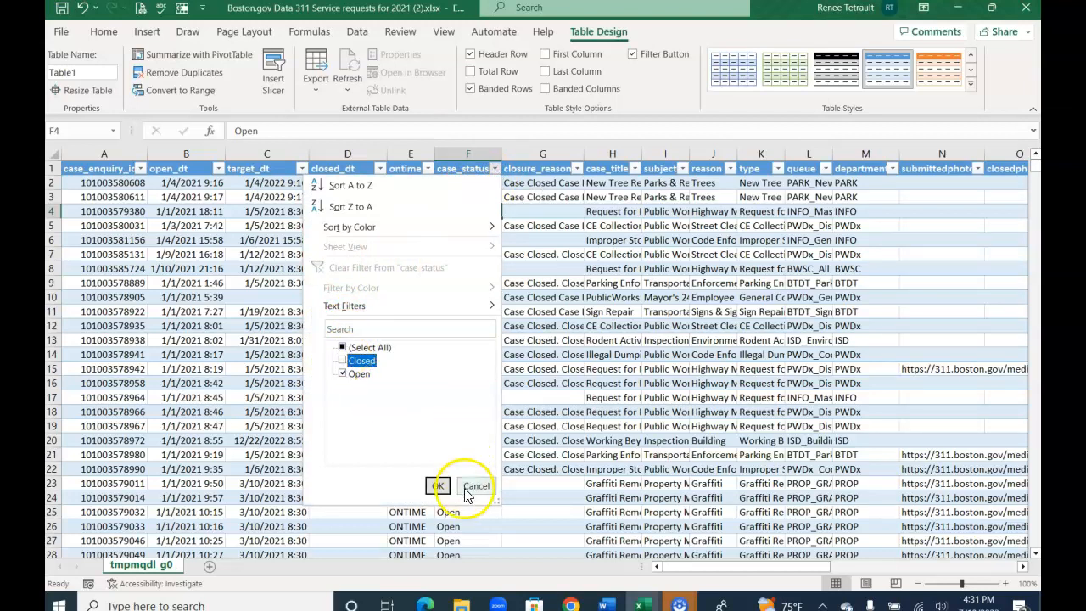
{"action": "left_click", "coordinate": [438, 486]}
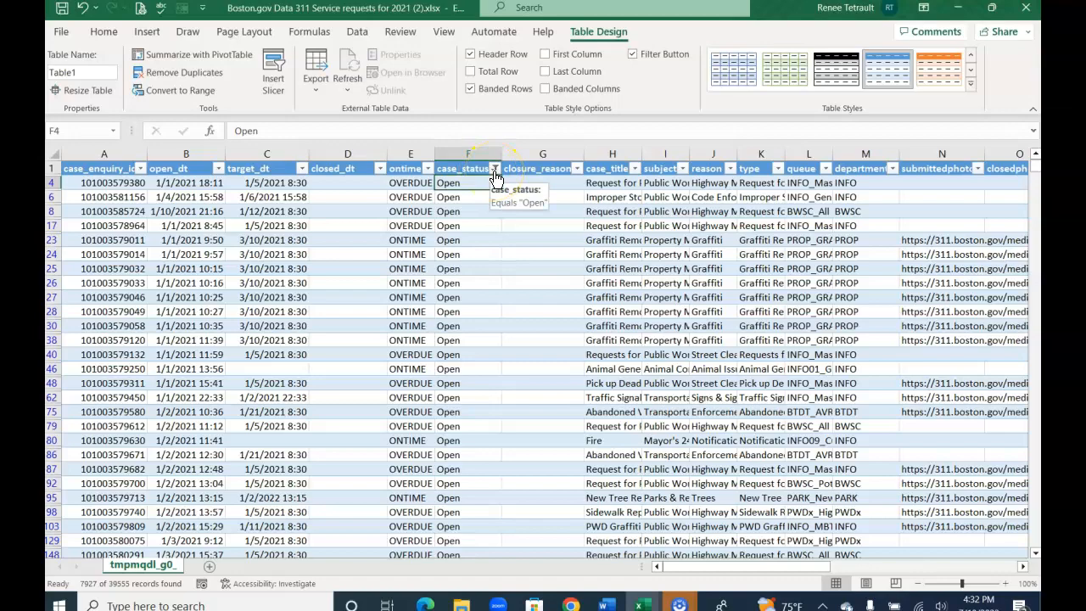
{"action": "scroll", "coordinate": [381, 436], "scroll_direction": "down", "scroll_amount": 15}
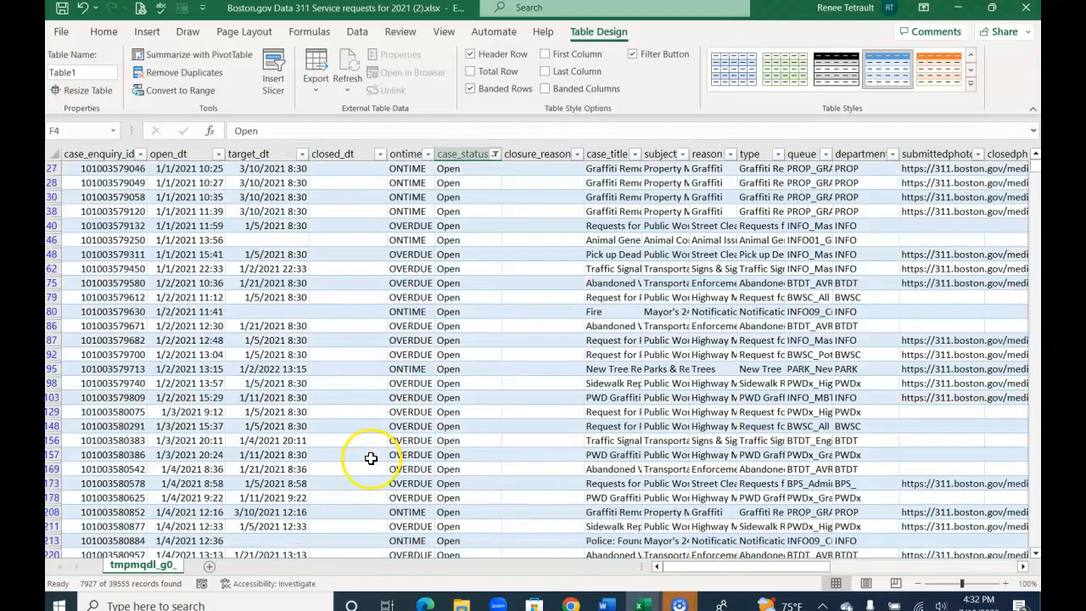
{"action": "scroll", "coordinate": [443, 443], "scroll_direction": "down", "scroll_amount": 9}
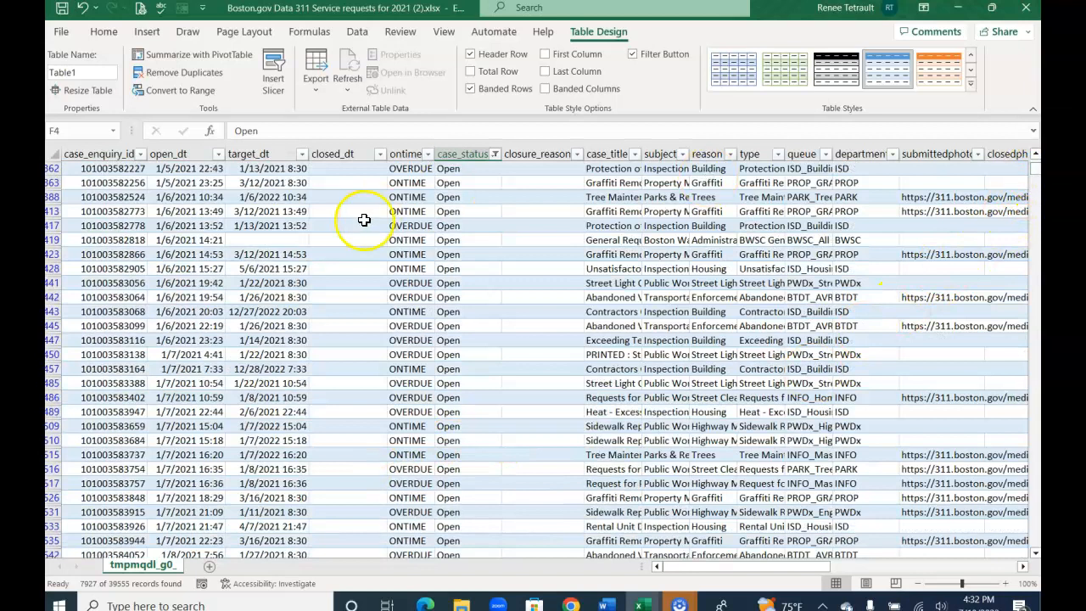
Step: Clear the filter from the case_status column
{"action": "scroll", "coordinate": [373, 212], "scroll_direction": "up", "scroll_amount": 4}
{"action": "left_click", "coordinate": [497, 153]}
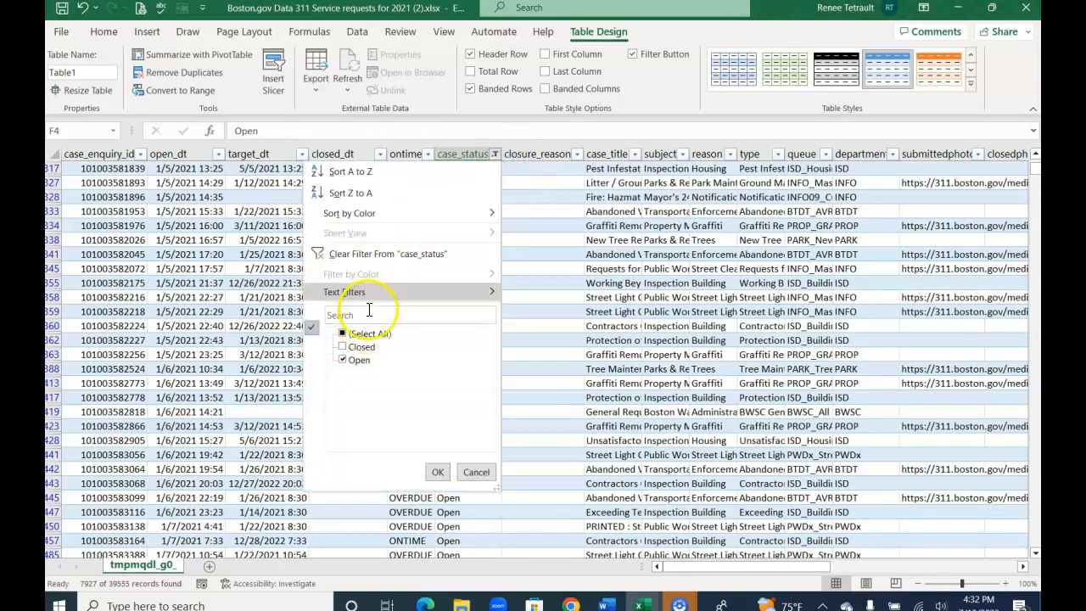
{"action": "left_click", "coordinate": [375, 254]}
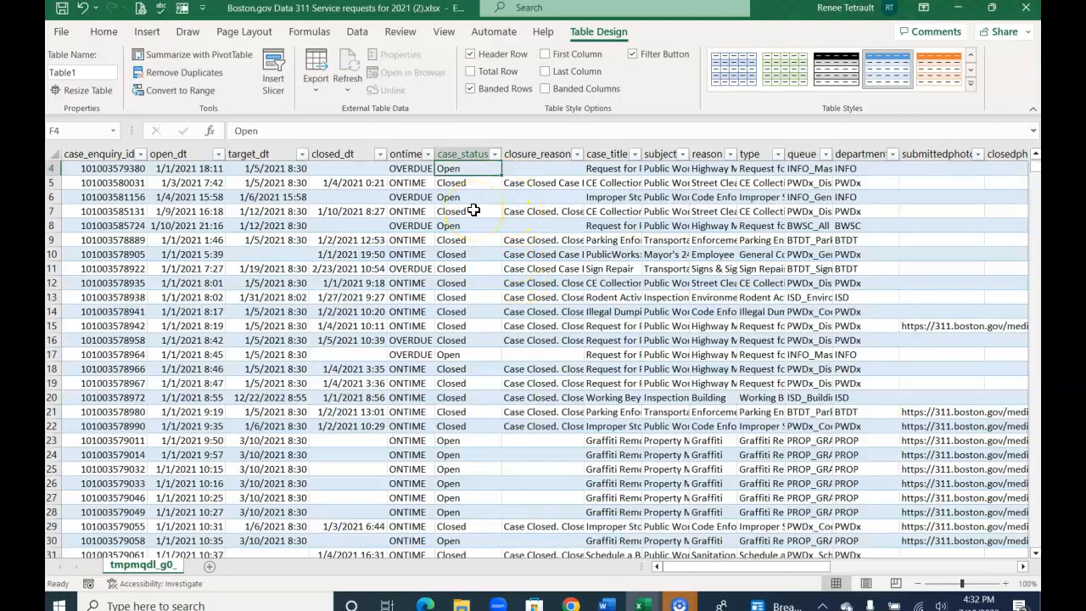
Step: Format the whole location_zipcode column with the Special number format ZIP Code
{"action": "left_click_drag", "start_coordinate": [696, 565], "coordinate": [881, 568]}
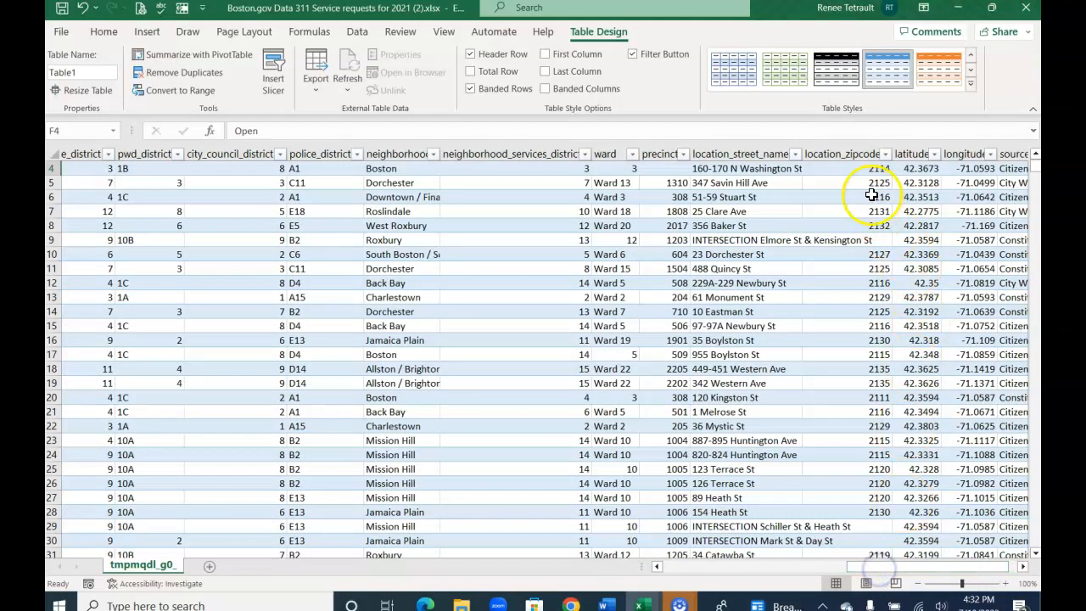
{"action": "scroll", "coordinate": [871, 190], "scroll_direction": "up", "scroll_amount": 1}
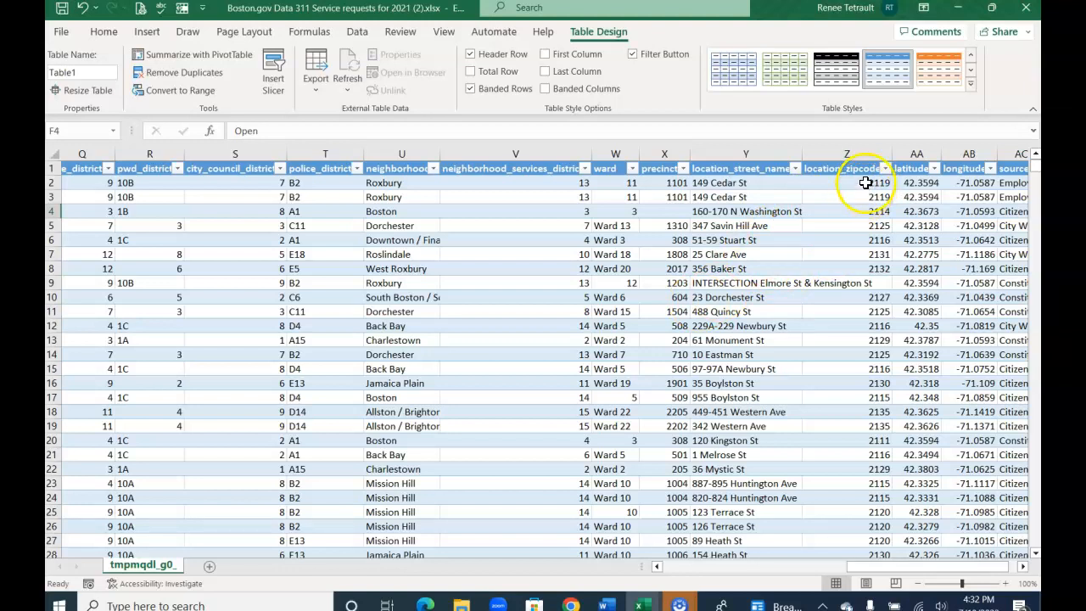
{"action": "left_click", "coordinate": [862, 153]}
{"action": "right_click", "coordinate": [862, 153]}
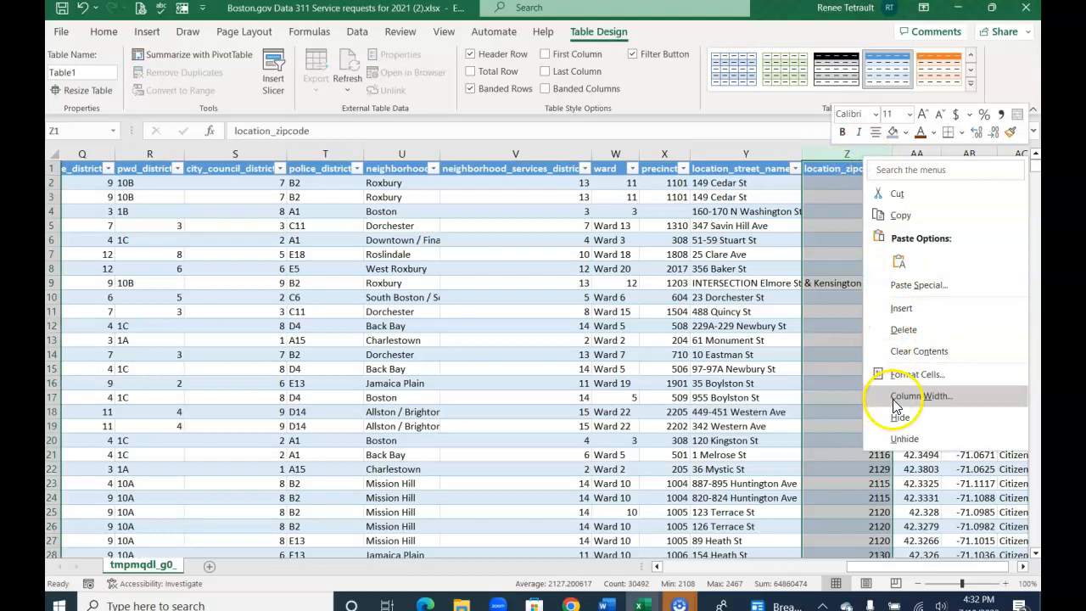
{"action": "key", "text": "Escape"}
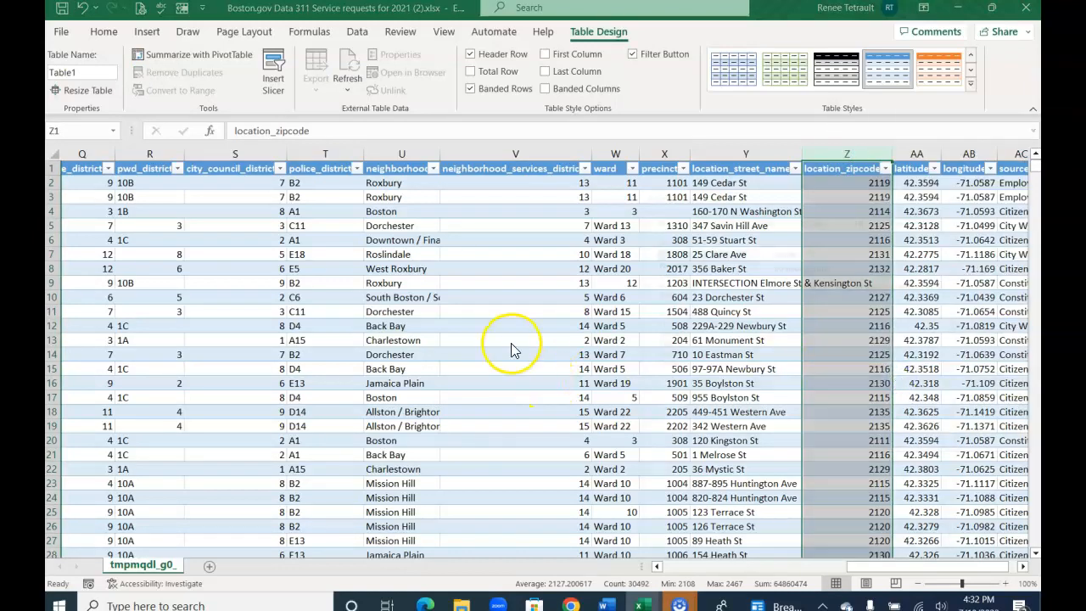
{"action": "left_click", "coordinate": [663, 352]}
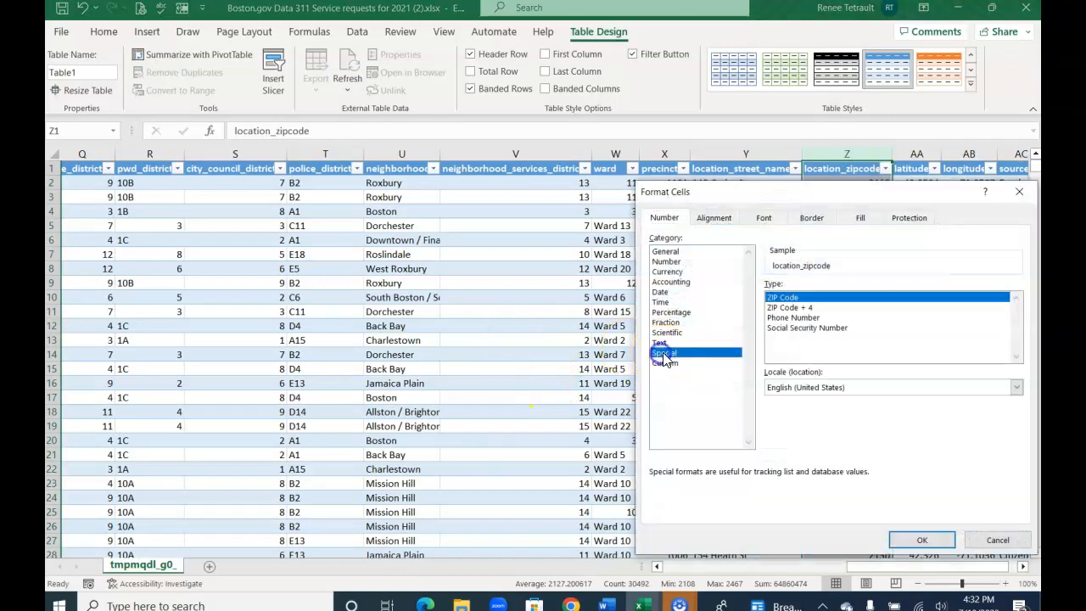
{"action": "left_click", "coordinate": [800, 299]}
{"action": "left_click", "coordinate": [910, 543]}
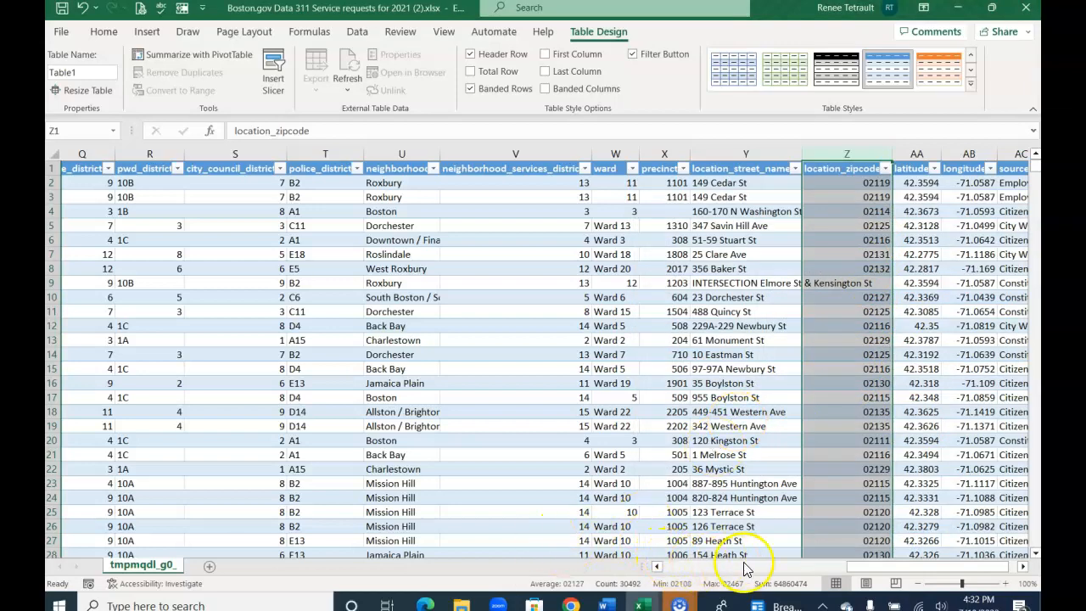
Step: Filter the subject column so that only Animal Control requests are shown
{"action": "left_click_drag", "start_coordinate": [877, 567], "coordinate": [690, 562]}
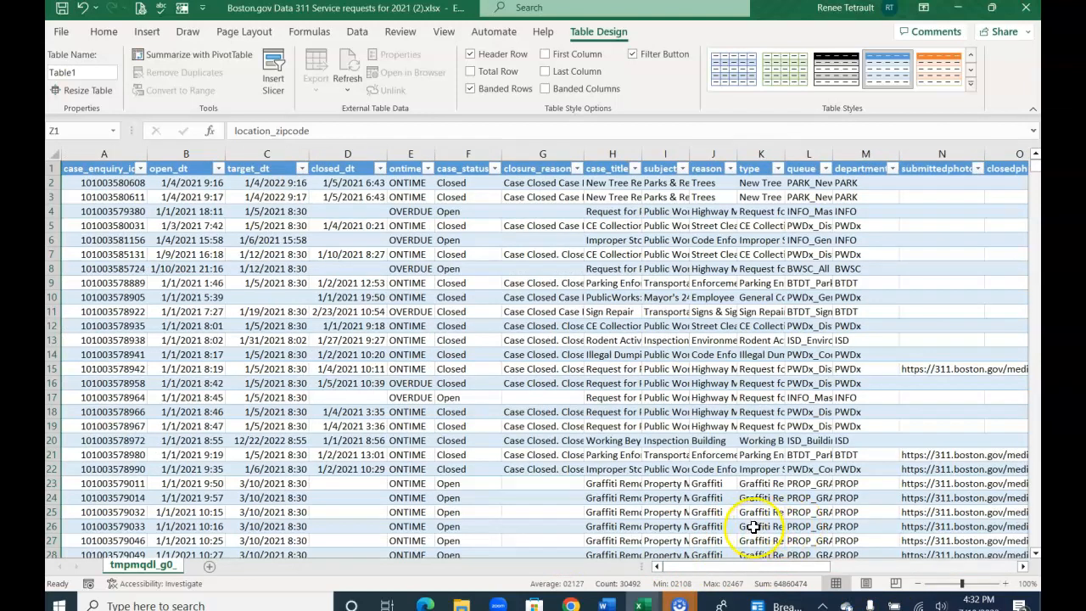
{"action": "left_click", "coordinate": [683, 168]}
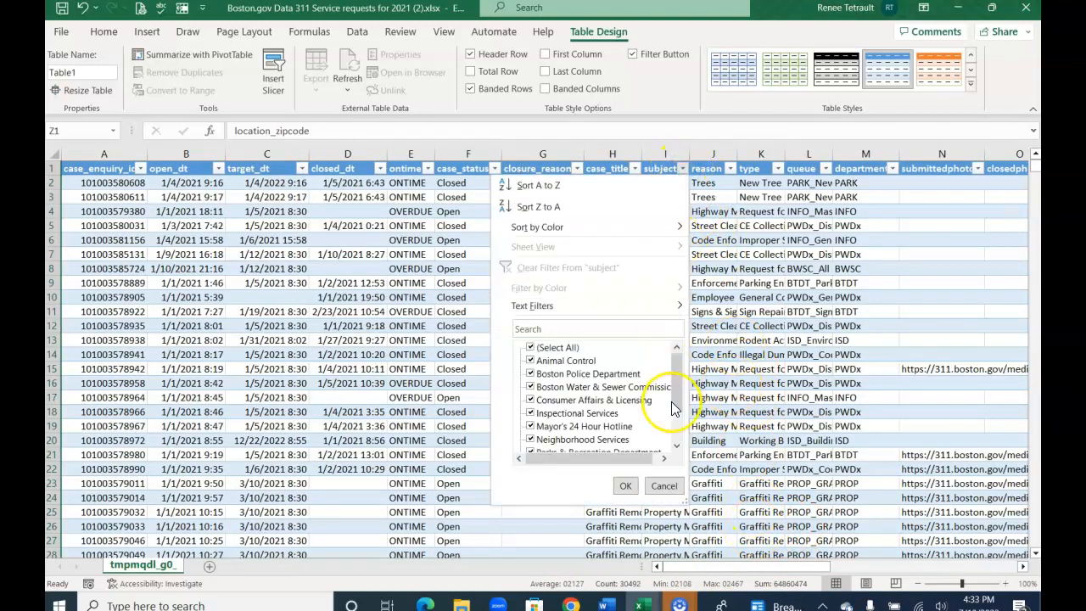
{"action": "left_click", "coordinate": [531, 348]}
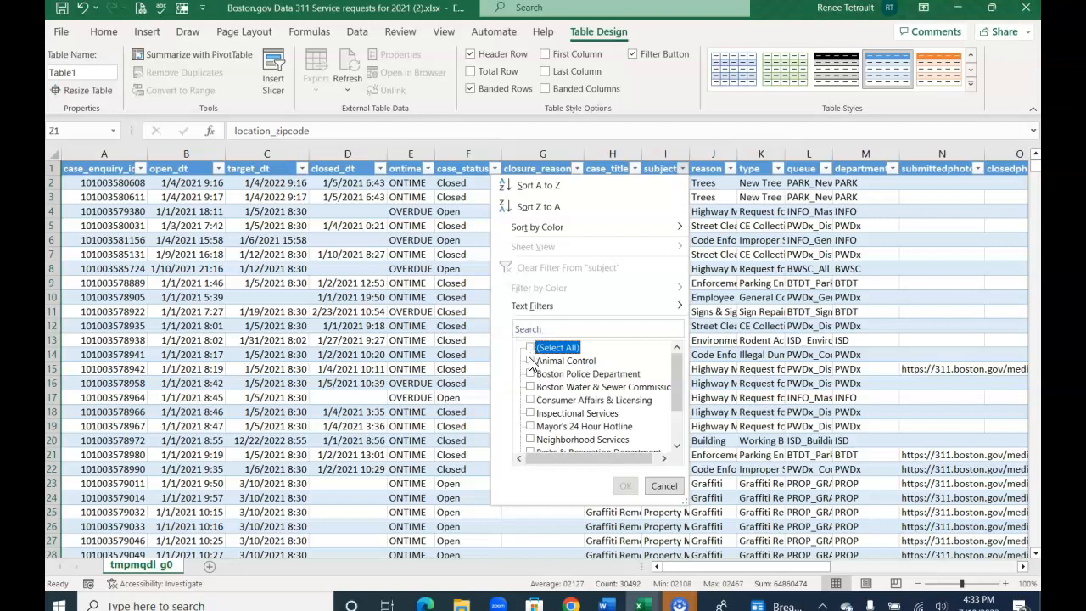
{"action": "left_click", "coordinate": [530, 360]}
{"action": "left_click_drag", "start_coordinate": [676, 400], "coordinate": [676, 431]}
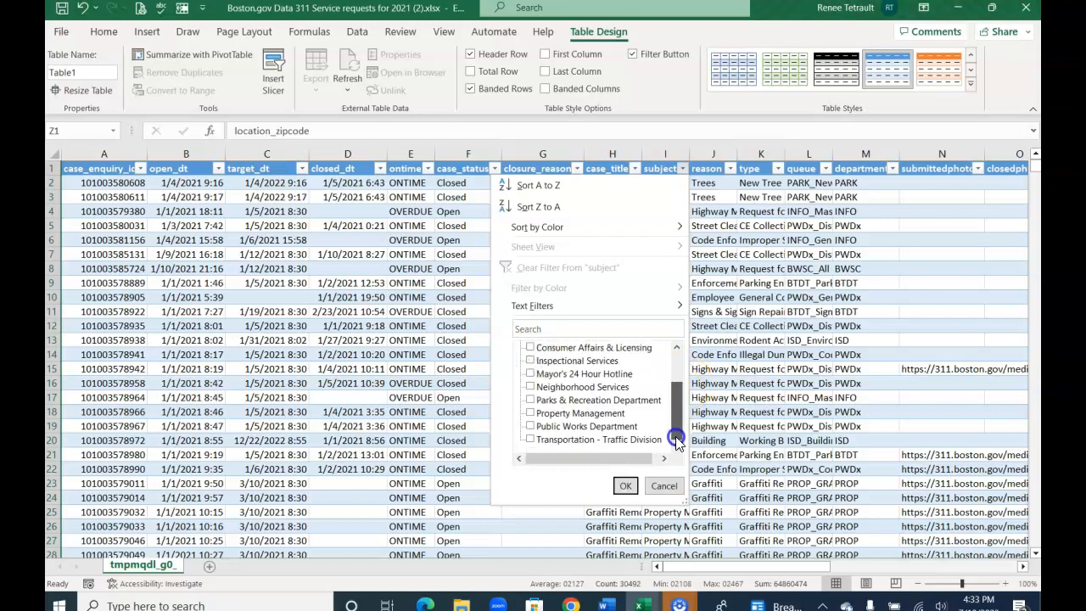
{"action": "left_click", "coordinate": [625, 485]}
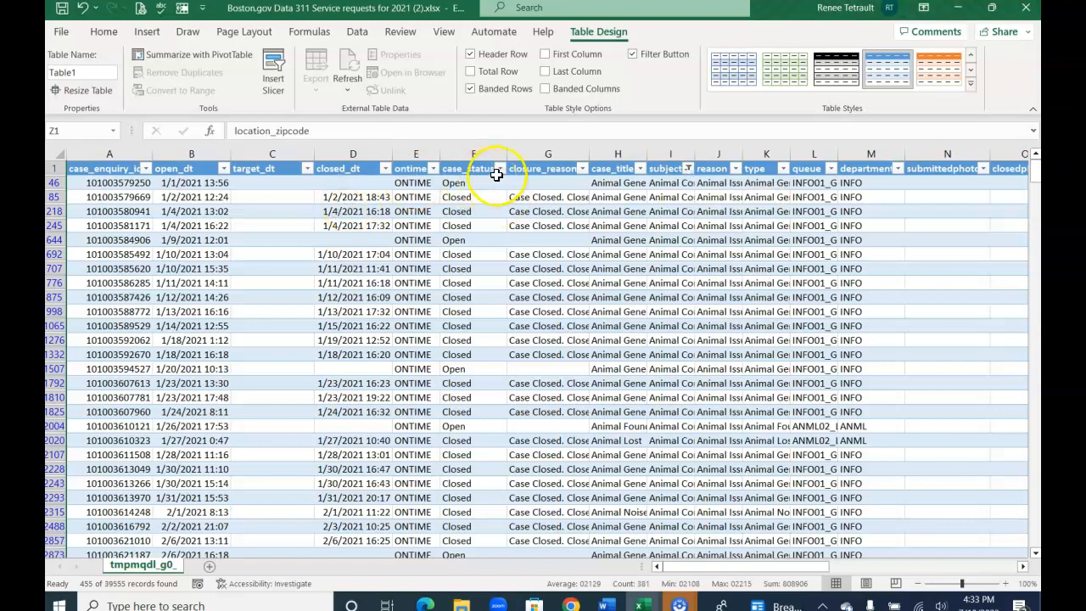
Step: Narrow the Animal Control rows by filtering case_status to Open only
{"action": "left_click", "coordinate": [499, 169]}
{"action": "left_click", "coordinate": [347, 360]}
{"action": "left_click", "coordinate": [442, 485]}
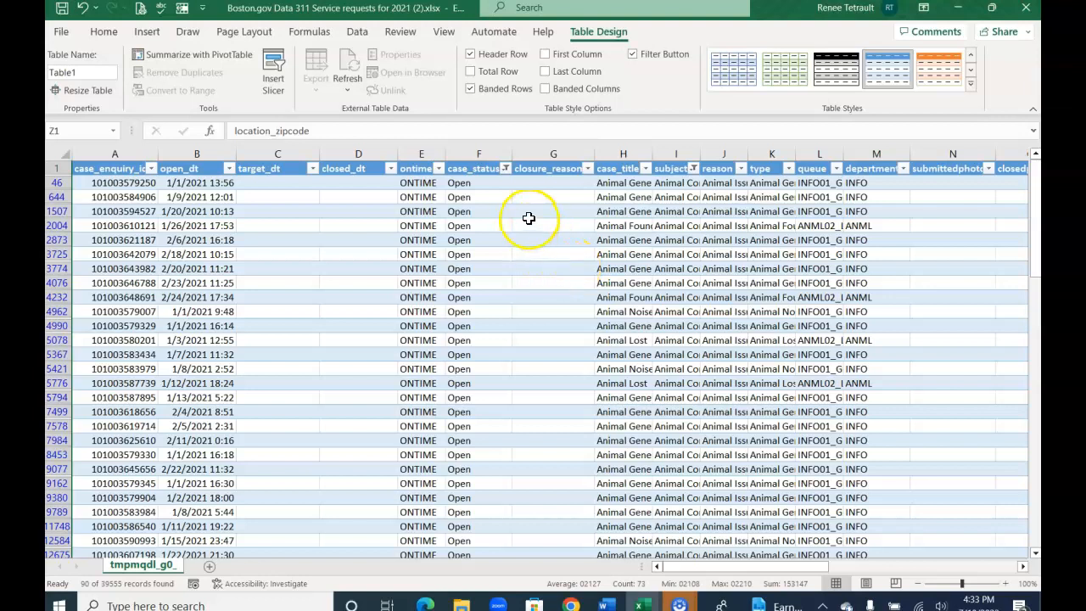
Step: Include Closed cases again in the case_status filter and clear the filter from the subject column
{"action": "left_click", "coordinate": [506, 174]}
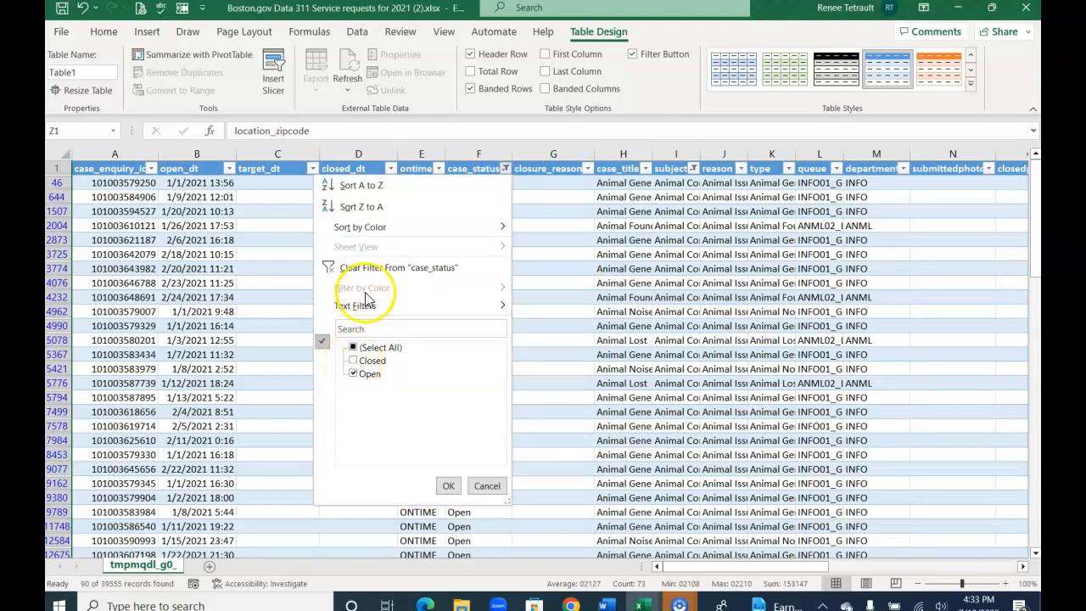
{"action": "left_click", "coordinate": [354, 361]}
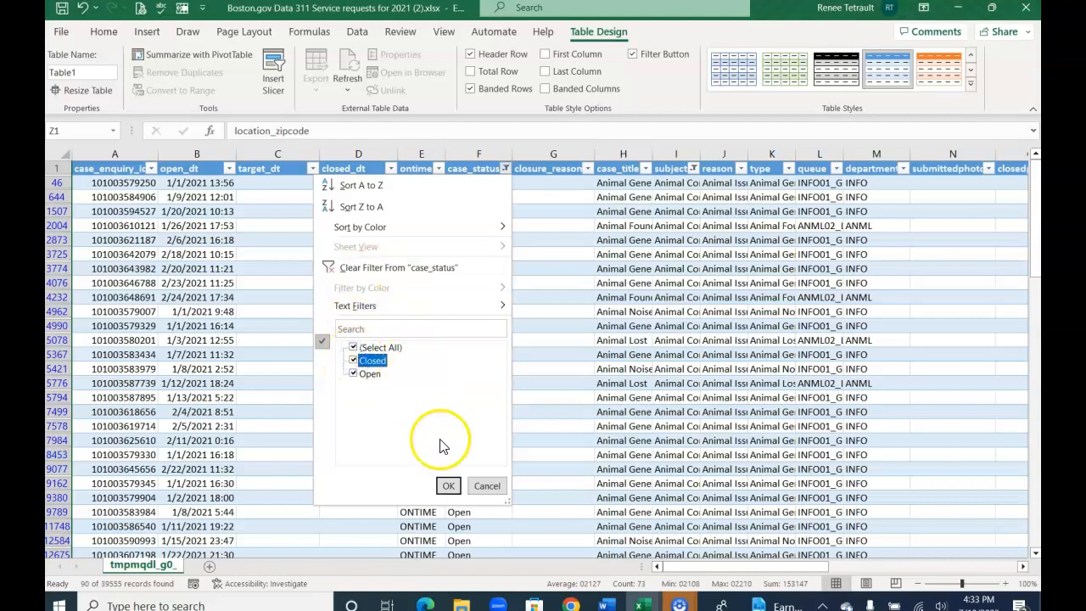
{"action": "left_click", "coordinate": [448, 485]}
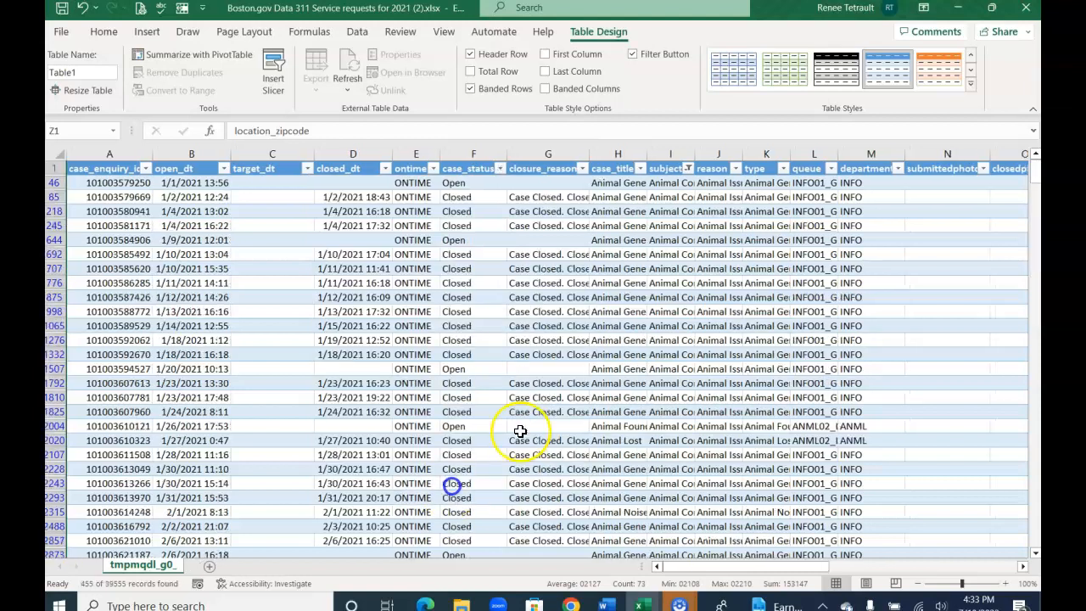
{"action": "left_click", "coordinate": [689, 169]}
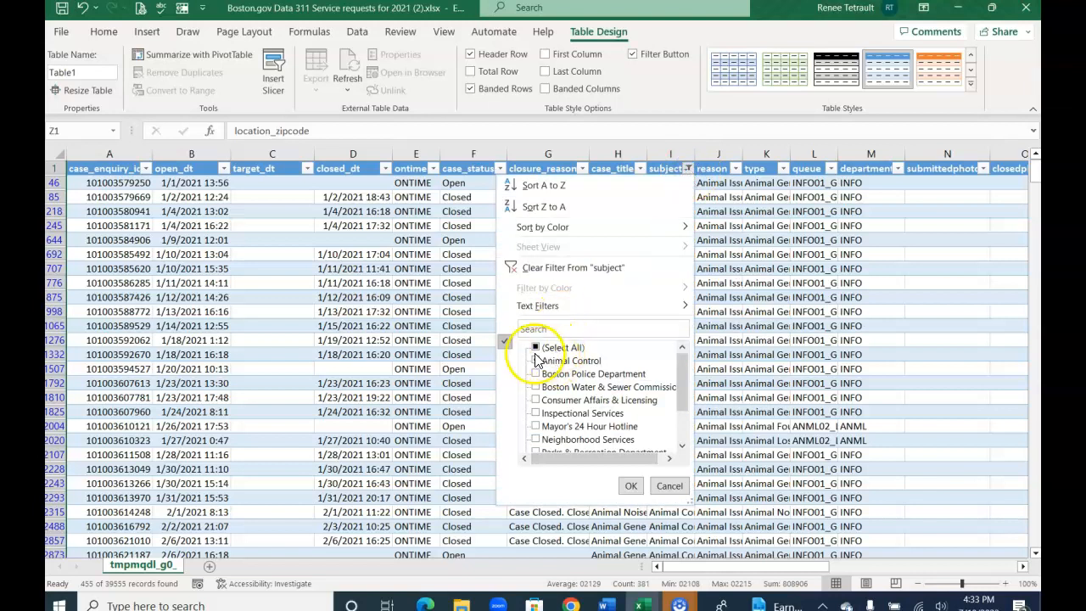
{"action": "left_click", "coordinate": [553, 270]}
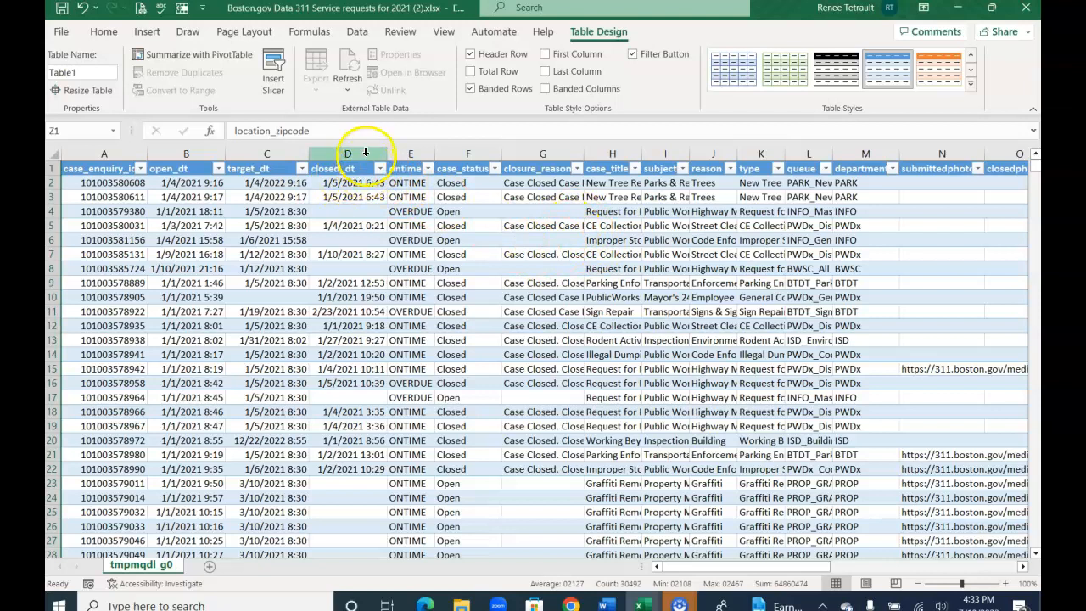
Step: Add a conditional formatting rule to the closed_dt column that marks cells less than 1/1/2021 with Light Red Fill with Dark Red Text
{"action": "left_click", "coordinate": [359, 160]}
{"action": "left_click", "coordinate": [113, 32]}
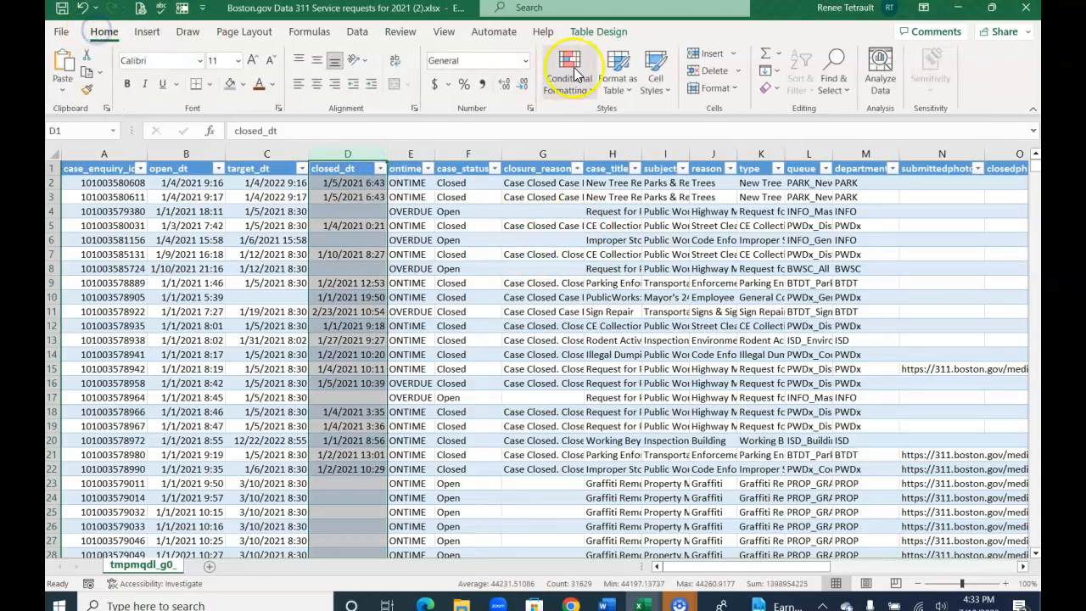
{"action": "left_click", "coordinate": [570, 82]}
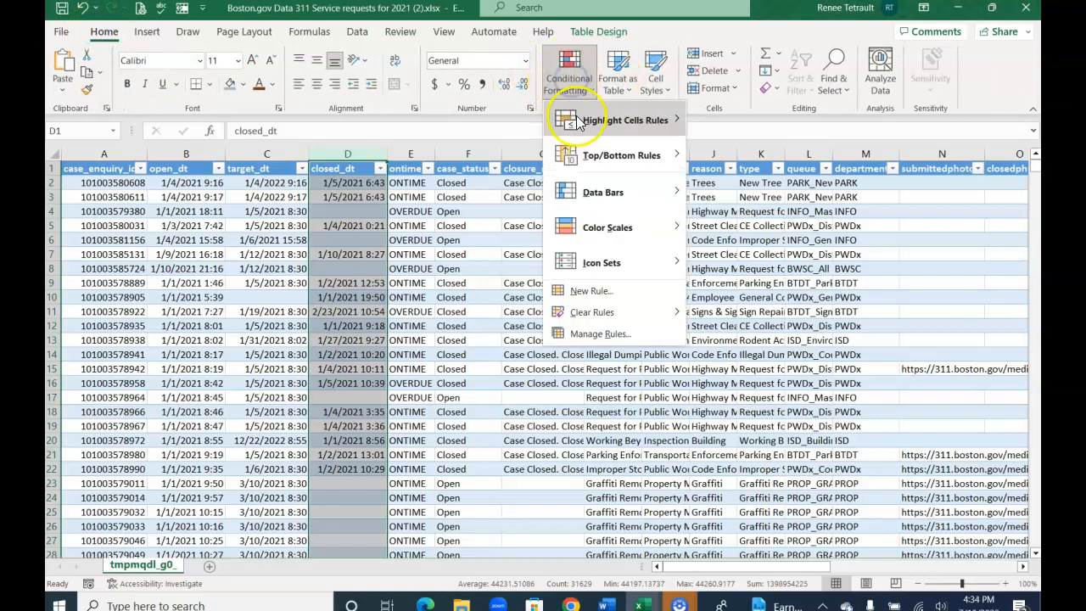
{"action": "mouse_move", "coordinate": [594, 120]}
{"action": "left_click", "coordinate": [723, 158]}
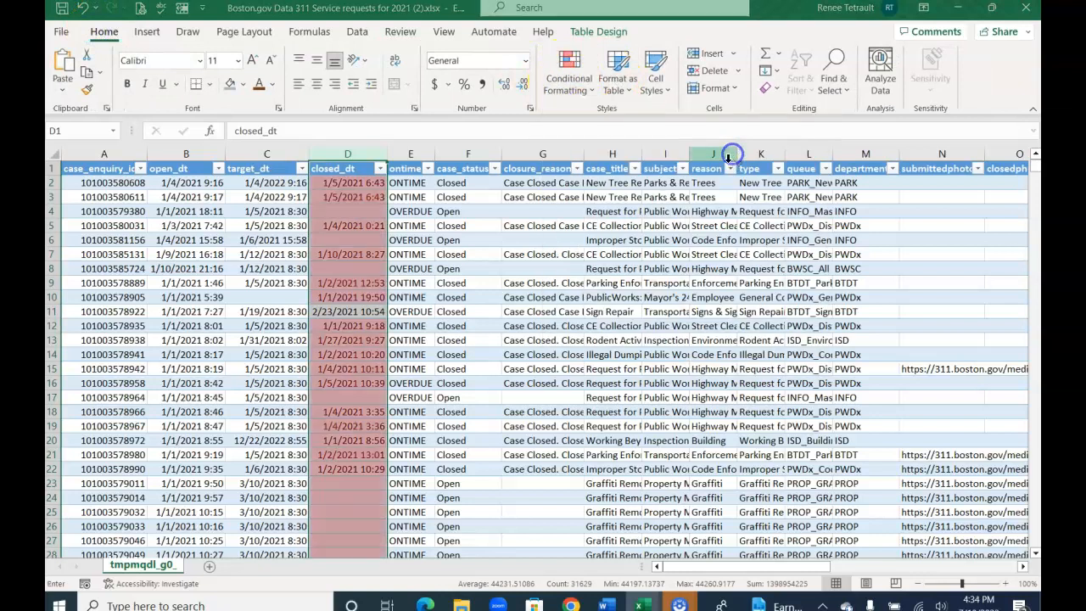
{"action": "type", "text": "1"}
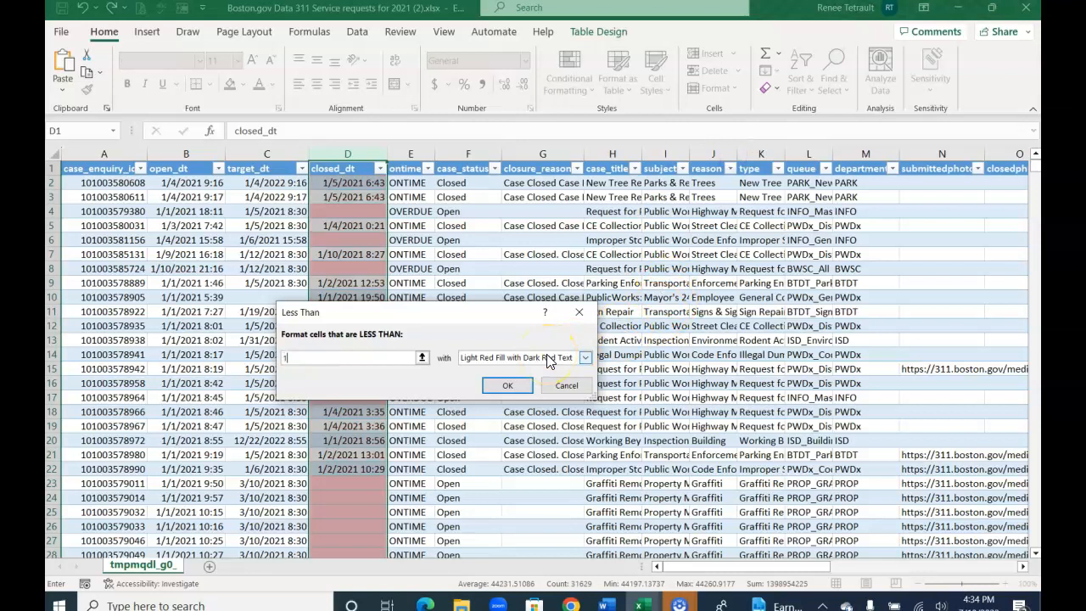
{"action": "type", "text": "/1/2021"}
{"action": "left_click", "coordinate": [507, 388]}
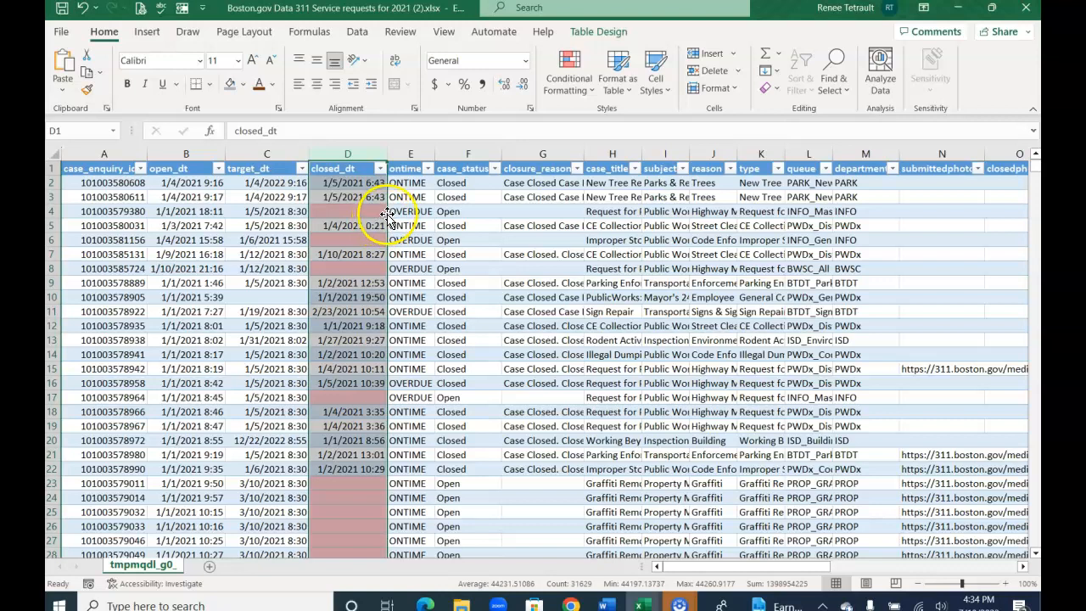
Step: Filter the closed_dt column by the light red cell color and look through the matching rows
{"action": "left_click", "coordinate": [380, 170]}
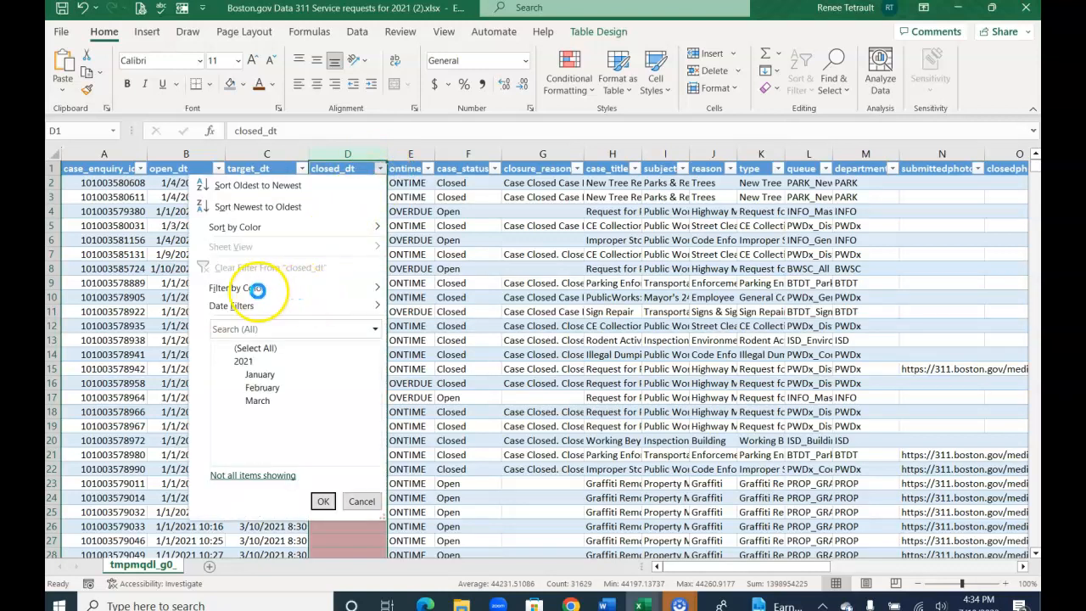
{"action": "mouse_move", "coordinate": [256, 290]}
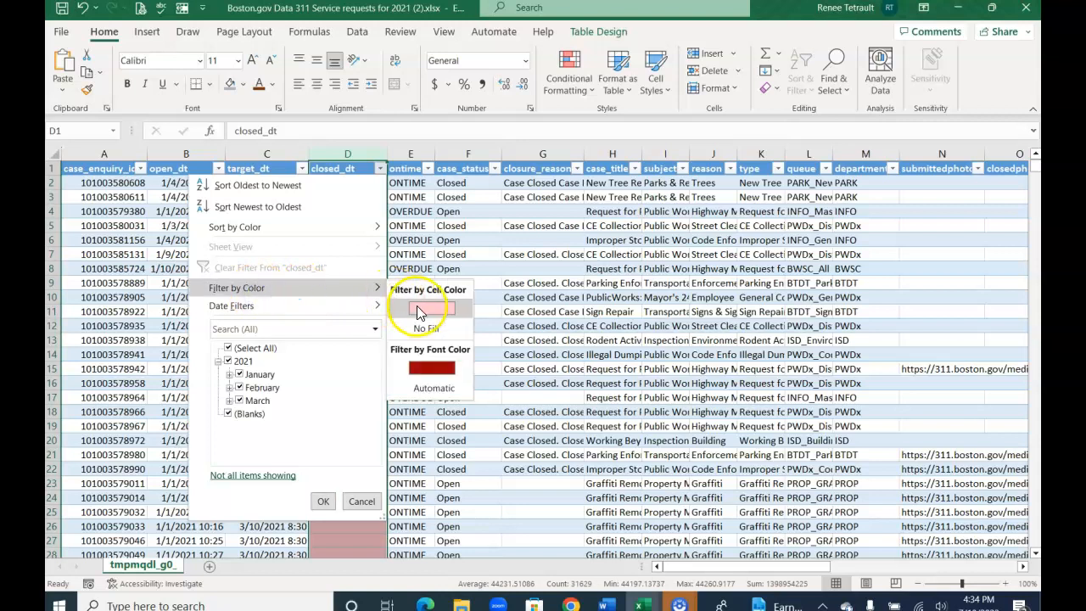
{"action": "left_click", "coordinate": [419, 309]}
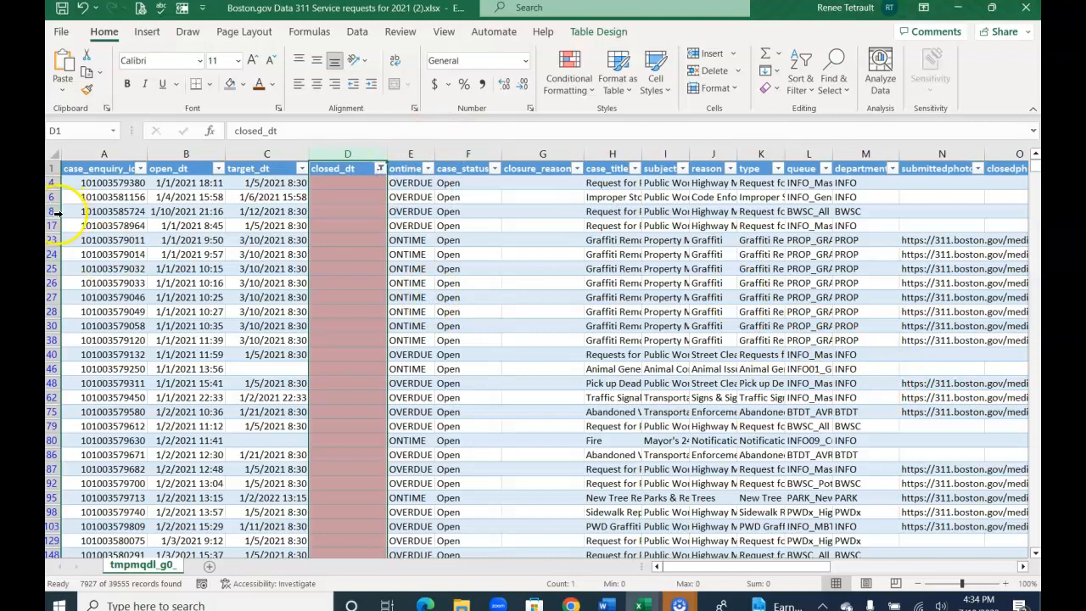
{"action": "scroll", "coordinate": [69, 261], "scroll_direction": "down", "scroll_amount": 8}
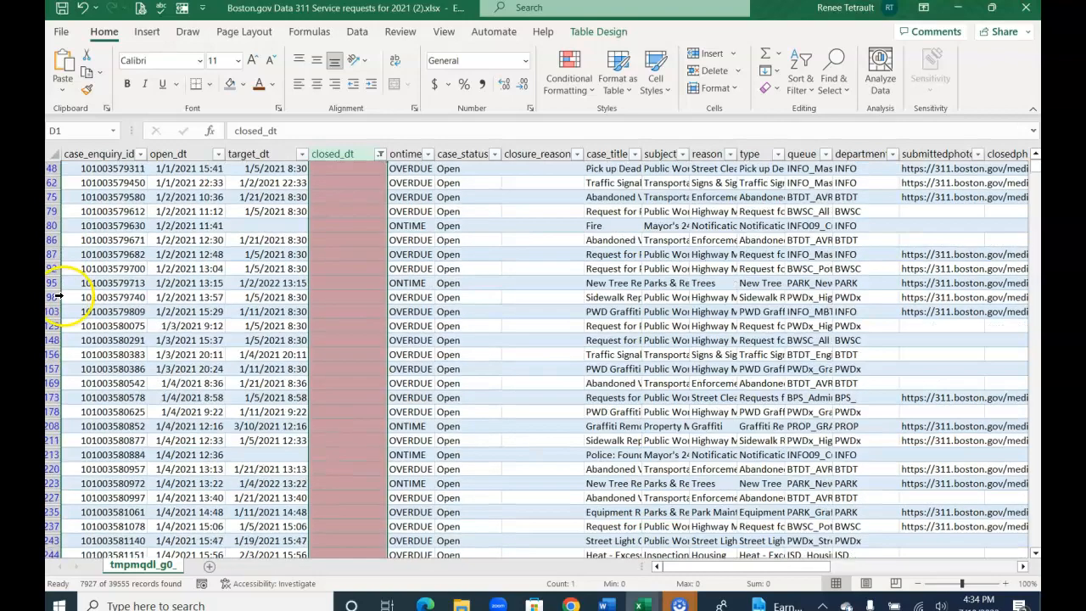
{"action": "scroll", "coordinate": [61, 335], "scroll_direction": "down", "scroll_amount": 15}
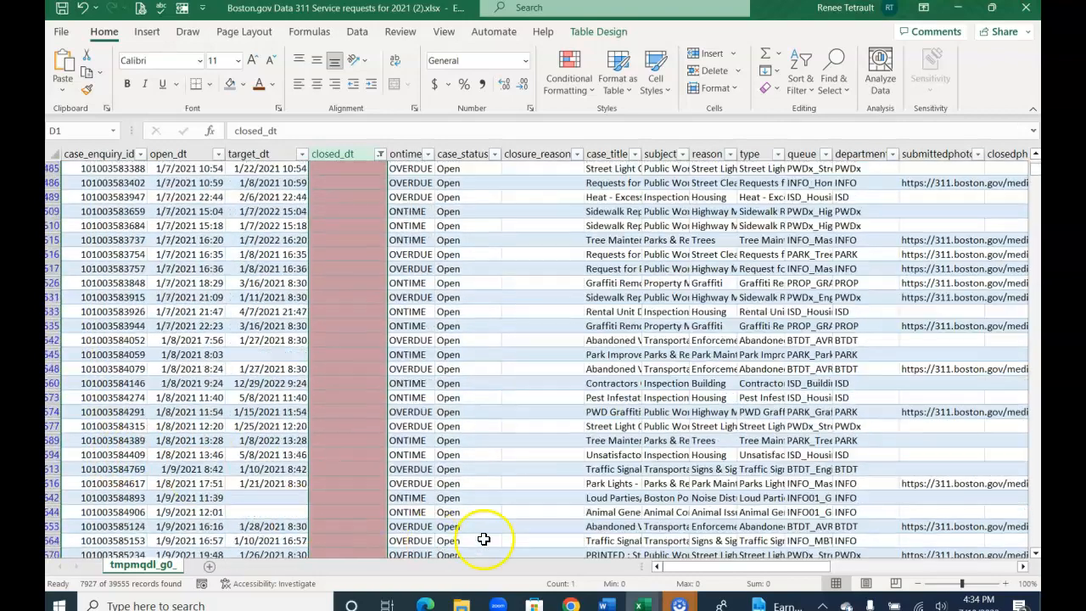
Step: Clear the color filter from the closed_dt column
{"action": "left_click", "coordinate": [380, 156]}
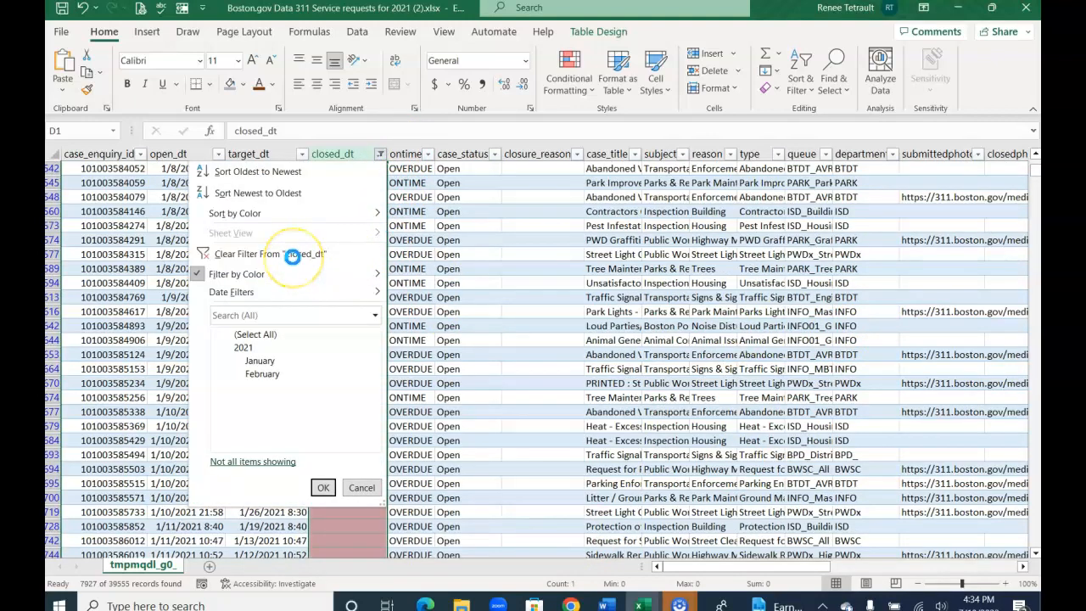
{"action": "left_click", "coordinate": [292, 255]}
{"action": "scroll", "coordinate": [381, 269], "scroll_direction": "up", "scroll_amount": 20}
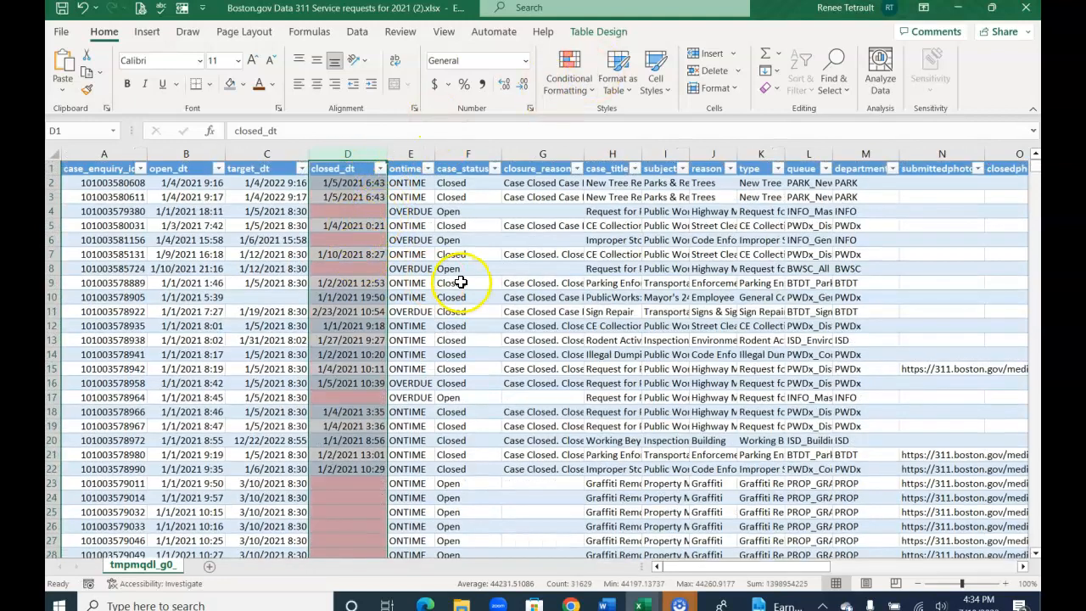
Step: Clear the conditional formatting rules from the selected closed_dt column and deselect it
{"action": "left_click", "coordinate": [574, 86]}
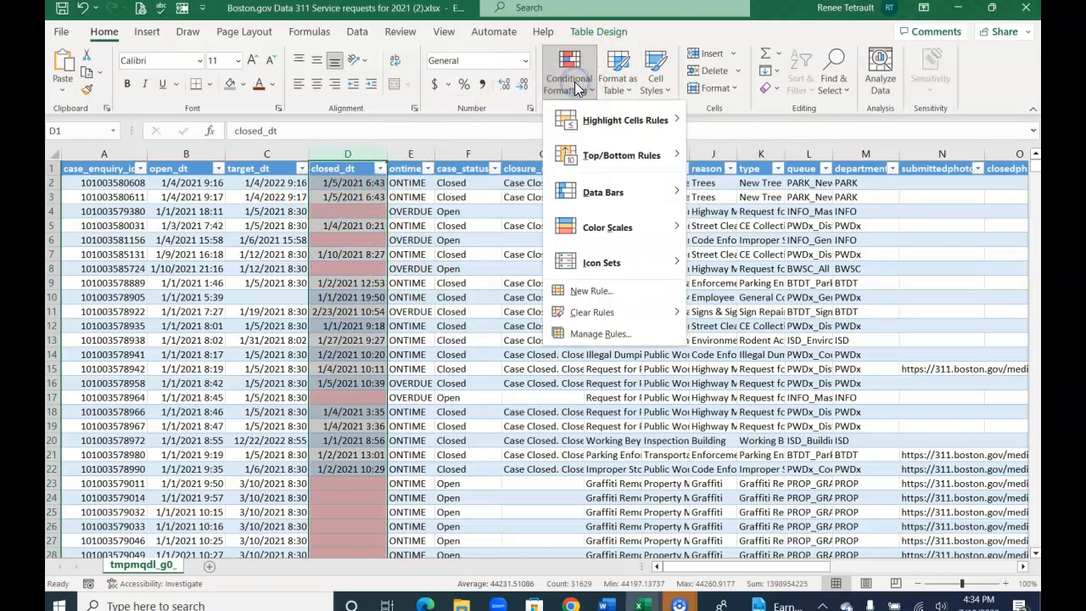
{"action": "mouse_move", "coordinate": [597, 321]}
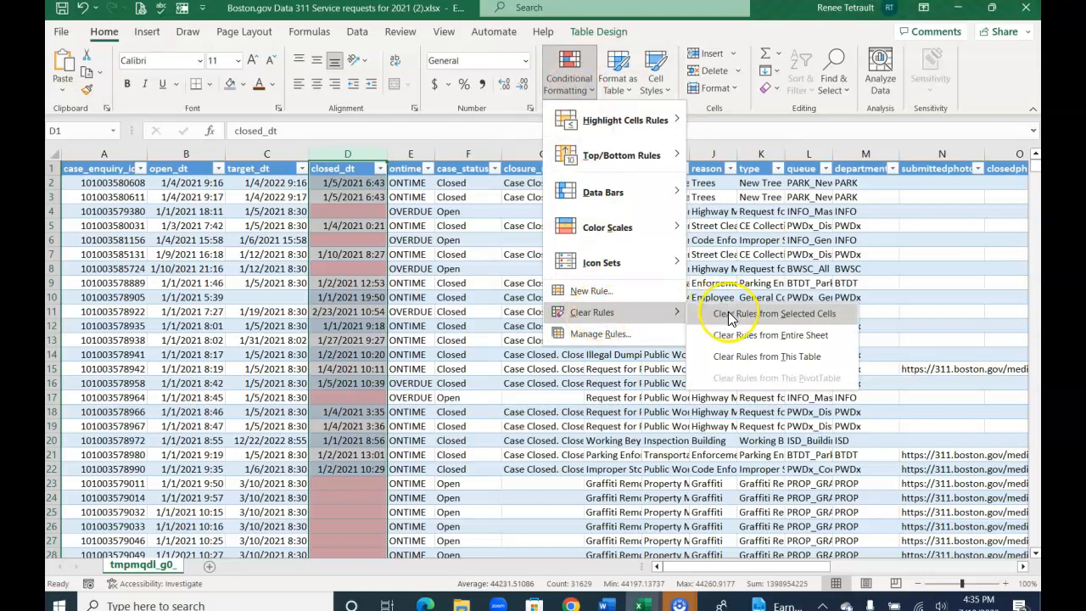
{"action": "left_click", "coordinate": [728, 314]}
{"action": "left_click", "coordinate": [530, 356]}
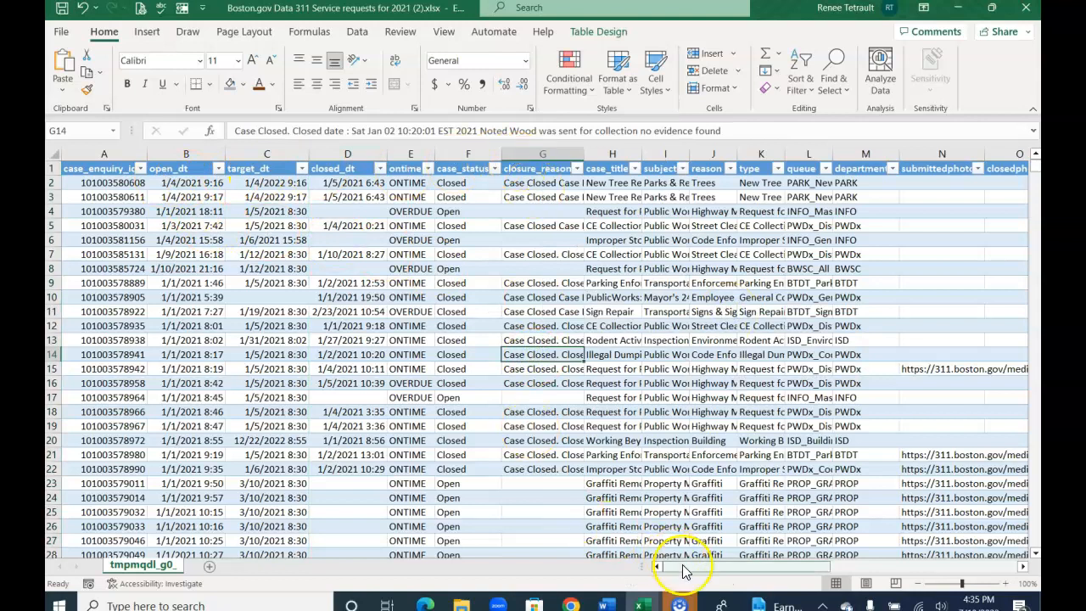
Step: Check the Conditional Formatting Rules Manager for any rules still applied to this table
{"action": "left_click_drag", "start_coordinate": [712, 568], "coordinate": [686, 568]}
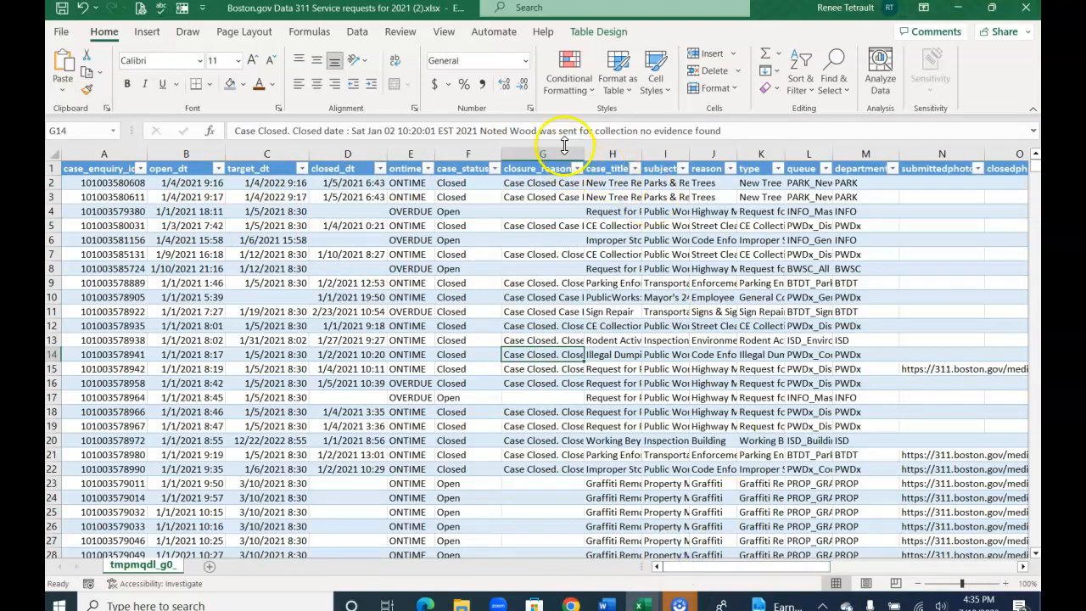
{"action": "left_click", "coordinate": [565, 85]}
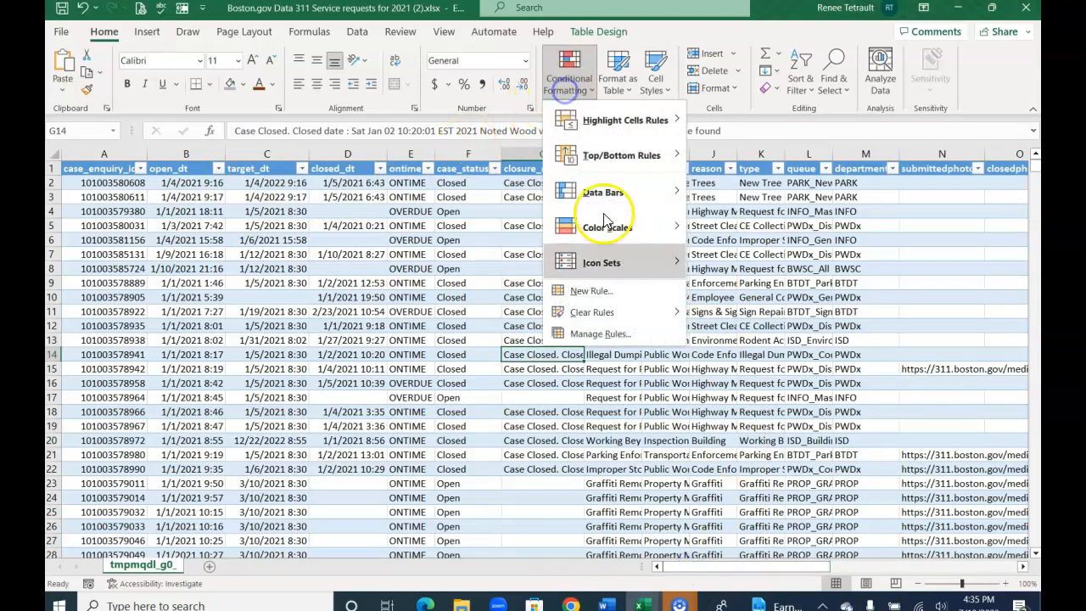
{"action": "left_click", "coordinate": [600, 334]}
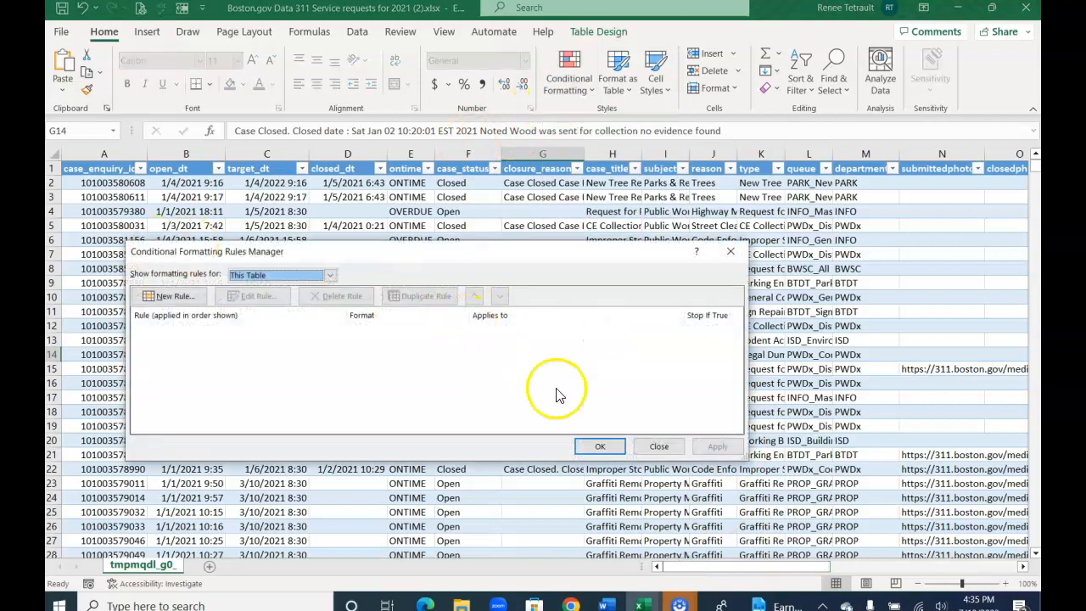
{"action": "left_click", "coordinate": [658, 447]}
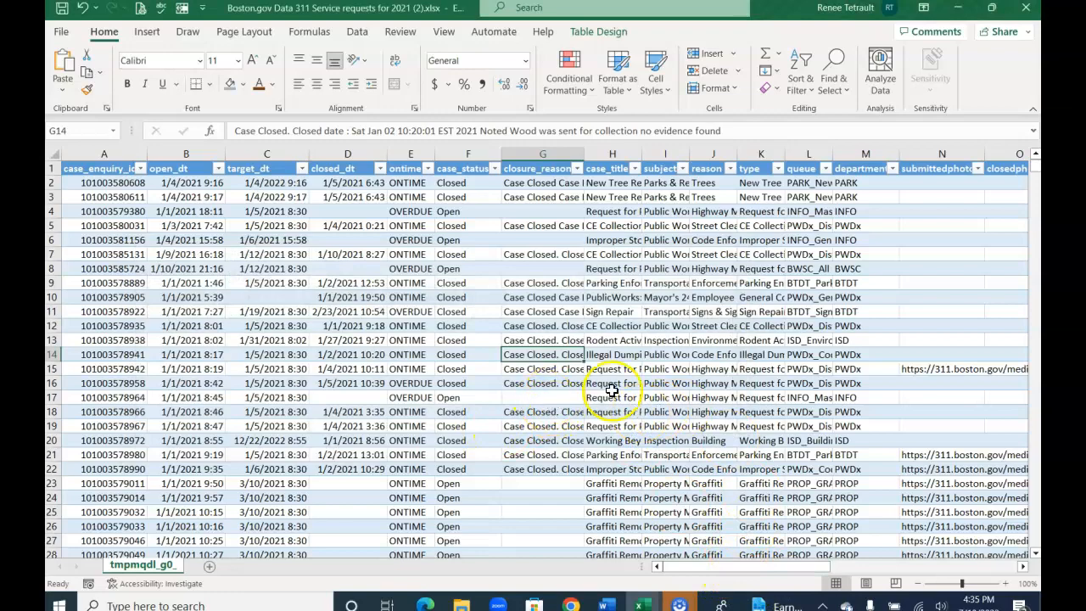
{"action": "left_click_drag", "start_coordinate": [772, 567], "coordinate": [813, 574]}
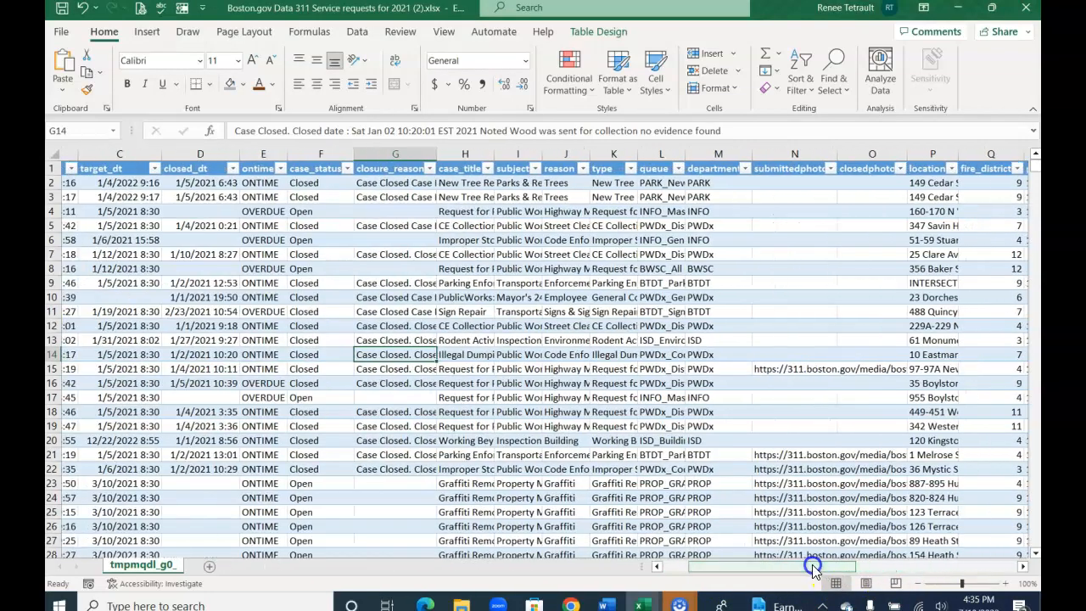
{"action": "left_click", "coordinate": [535, 170]}
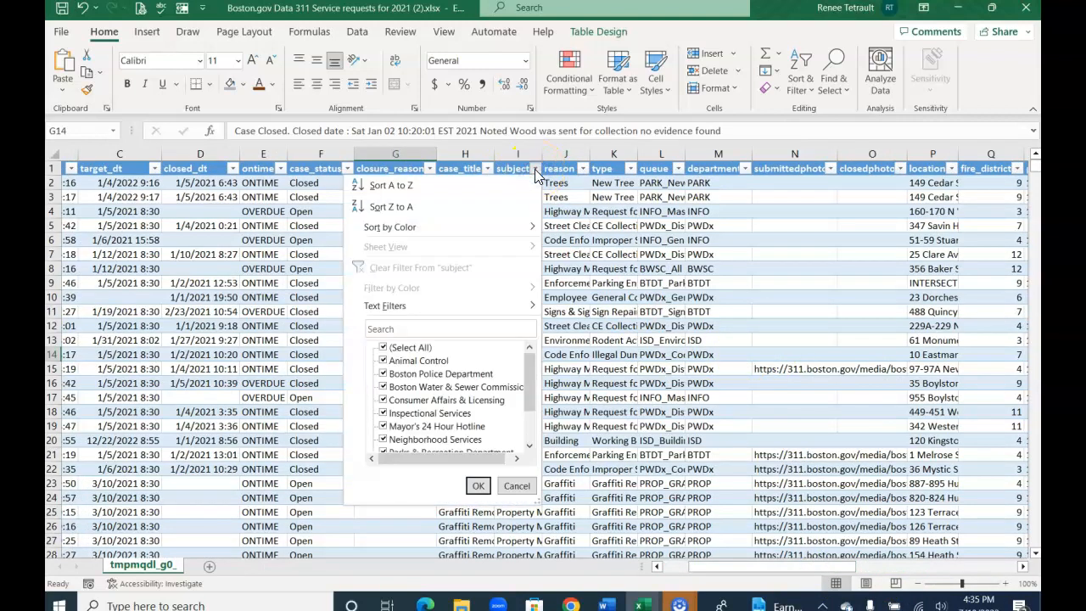
{"action": "left_click", "coordinate": [535, 172]}
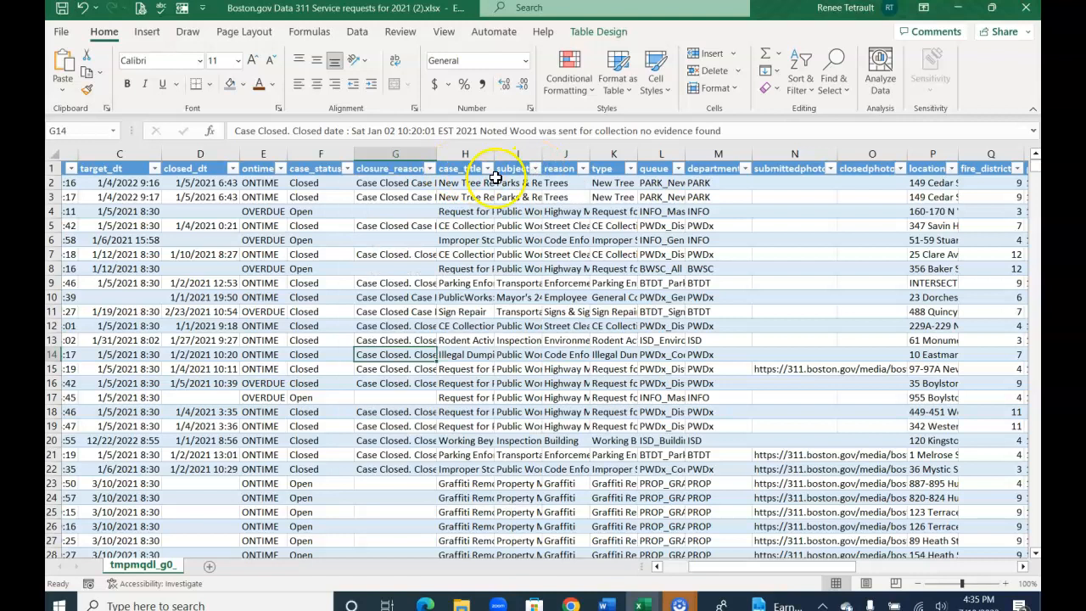
{"action": "left_click", "coordinate": [57, 527]}
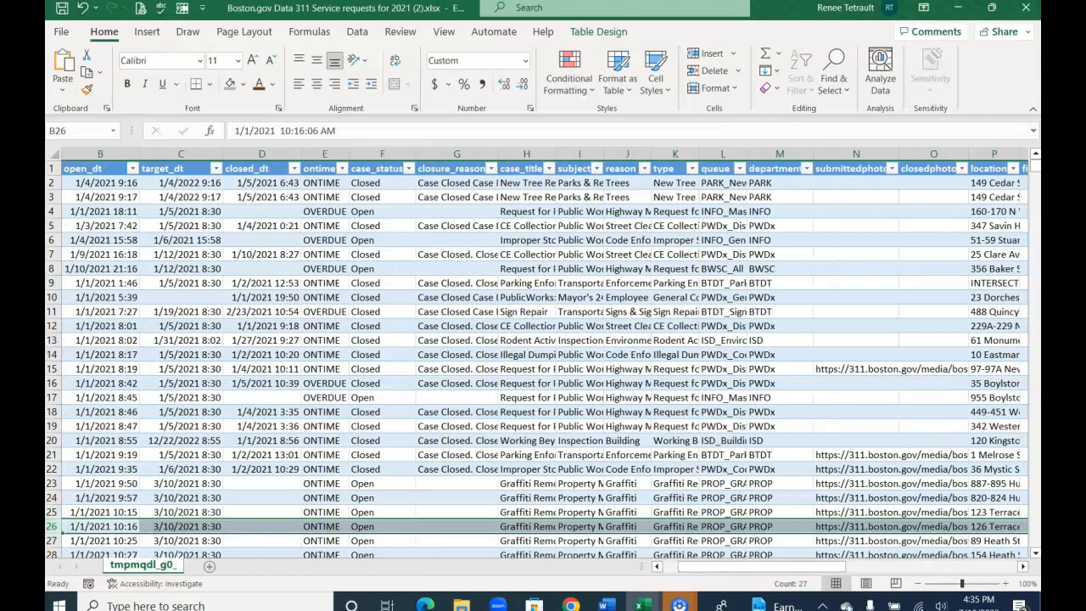
Step: Filter the case_title column to show only Abandoned Bicycle requests and look through the matching rows
{"action": "left_click", "coordinate": [549, 168]}
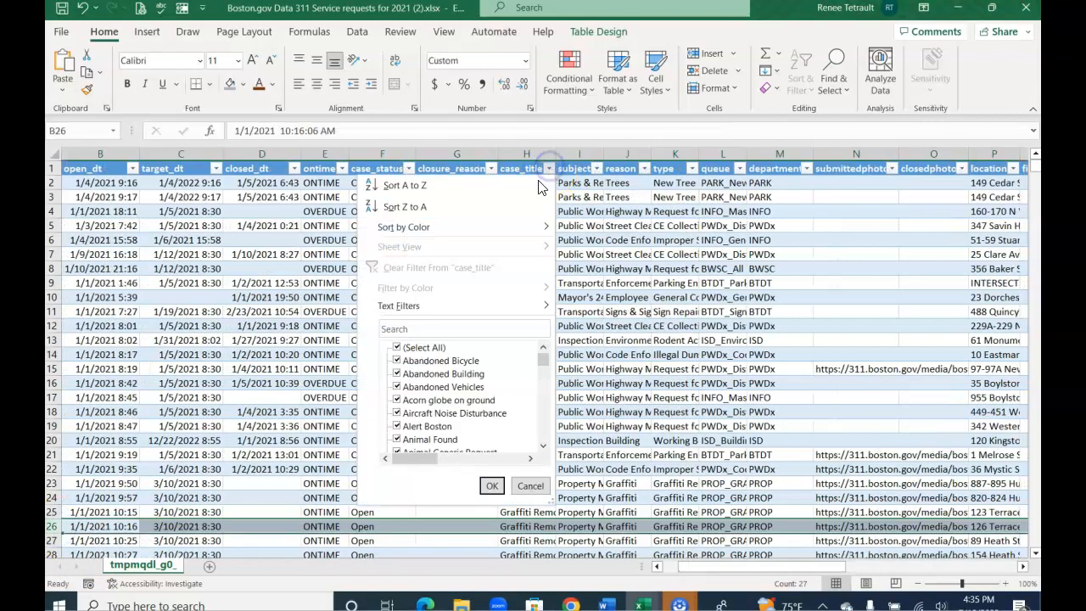
{"action": "left_click", "coordinate": [397, 348]}
{"action": "left_click", "coordinate": [397, 360]}
{"action": "left_click", "coordinate": [492, 487]}
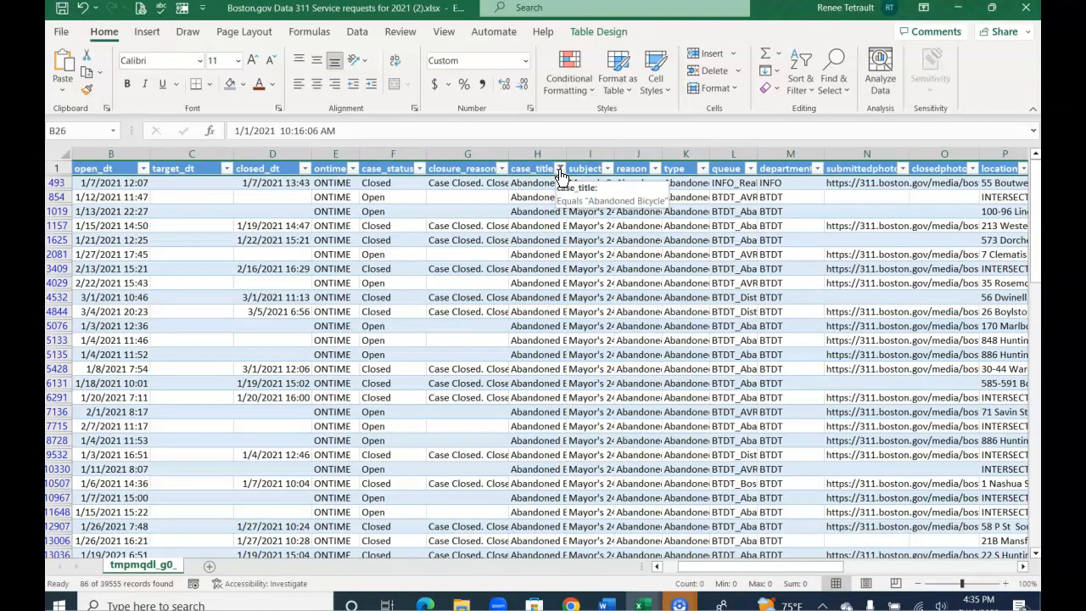
{"action": "scroll", "coordinate": [560, 411], "scroll_direction": "down", "scroll_amount": 8}
{"action": "scroll", "coordinate": [560, 410], "scroll_direction": "down", "scroll_amount": 15}
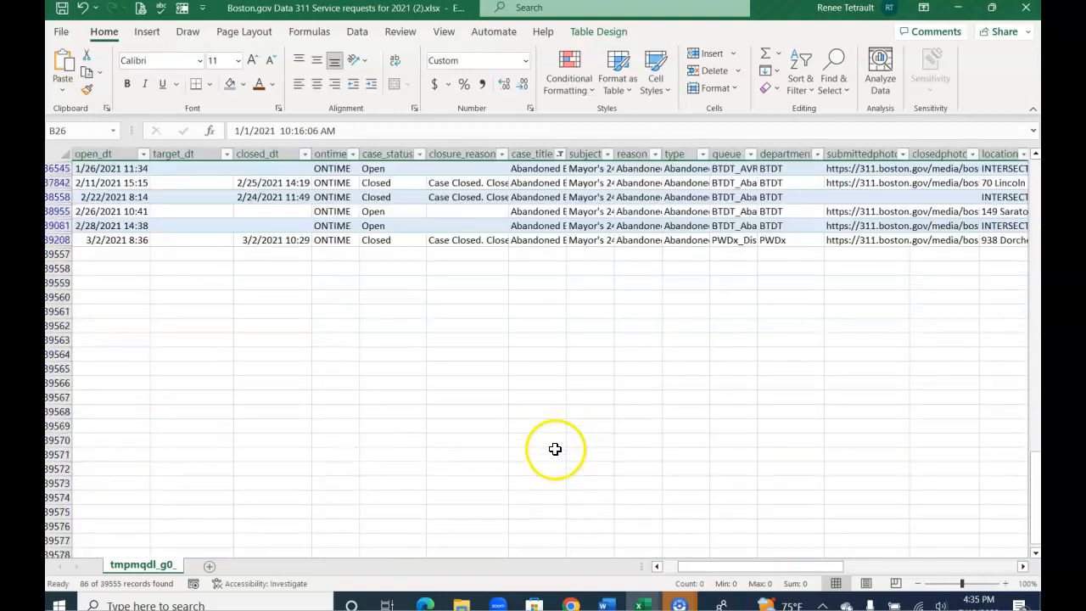
{"action": "scroll", "coordinate": [555, 448], "scroll_direction": "up", "scroll_amount": 20}
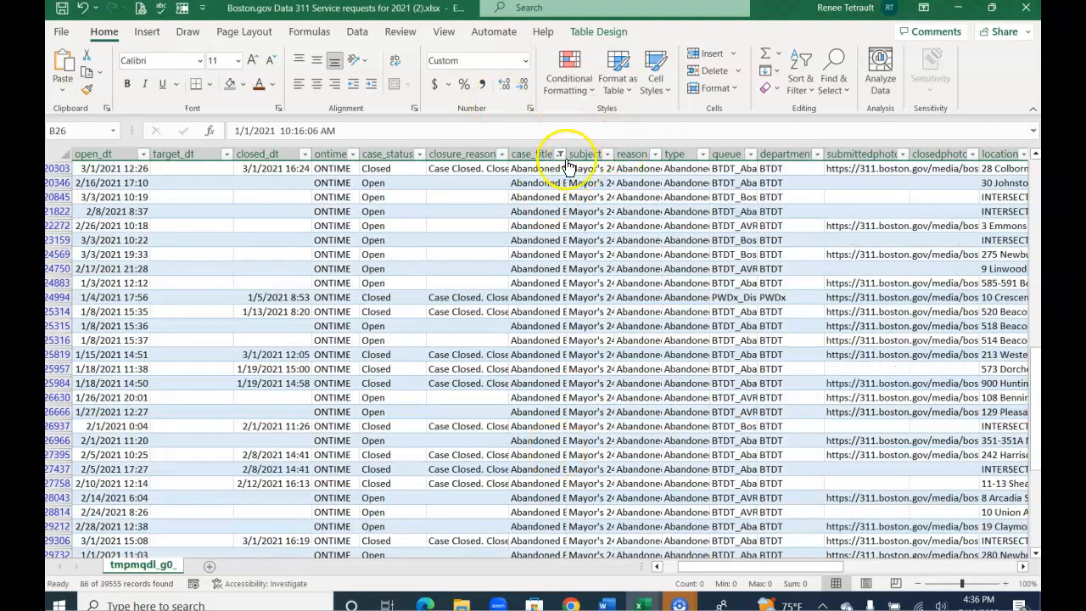
Step: Clear the filter from the case_title column
{"action": "left_click", "coordinate": [560, 153]}
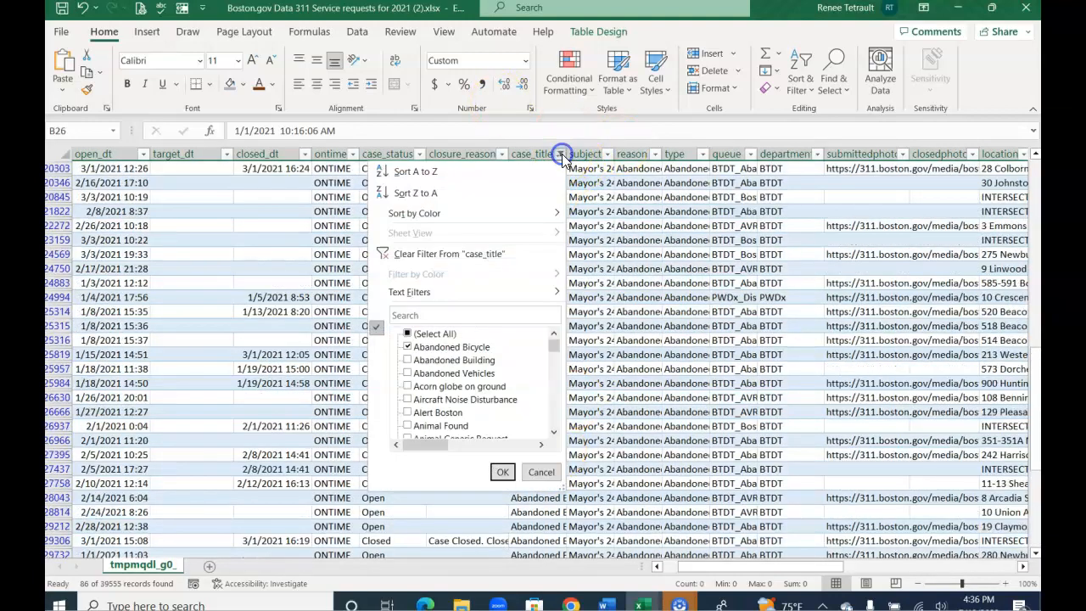
{"action": "left_click", "coordinate": [456, 259]}
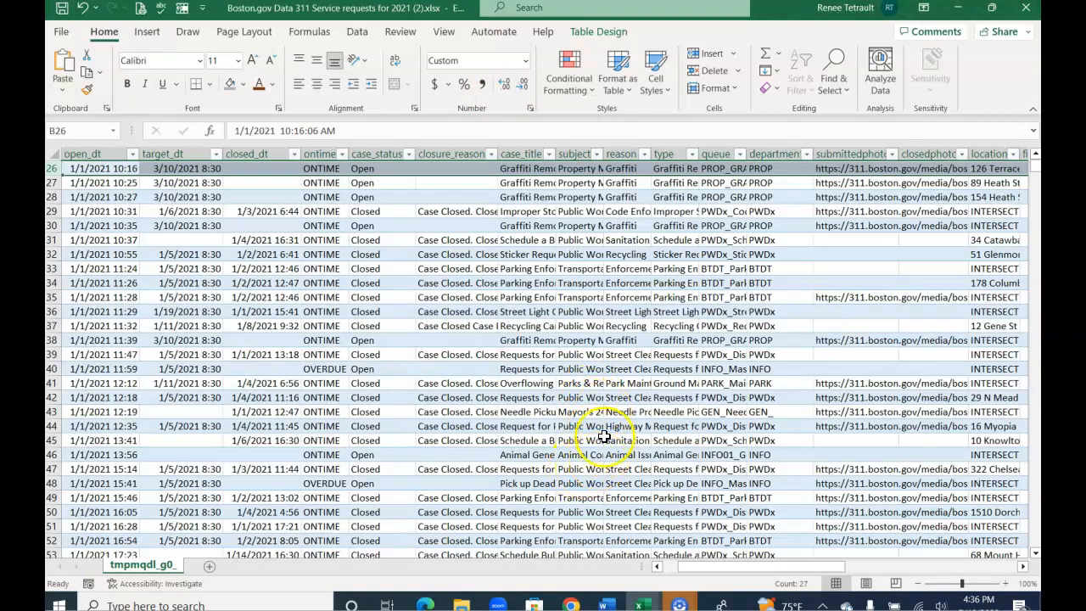
{"action": "left_click", "coordinate": [576, 382]}
{"action": "scroll", "coordinate": [441, 357], "scroll_direction": "up", "scroll_amount": 8}
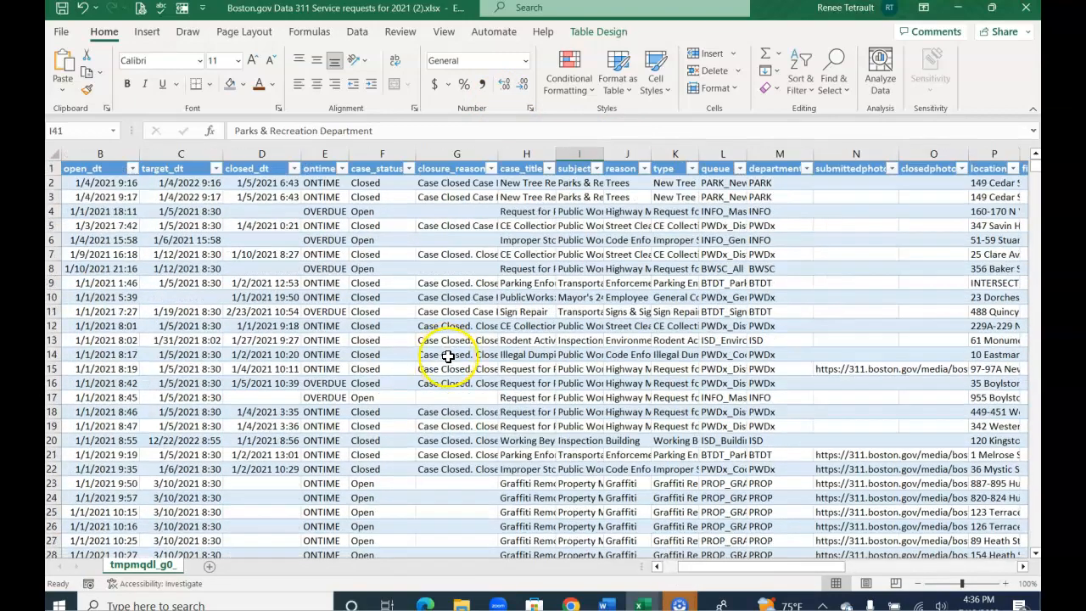
{"action": "left_click_drag", "start_coordinate": [722, 573], "coordinate": [687, 574]}
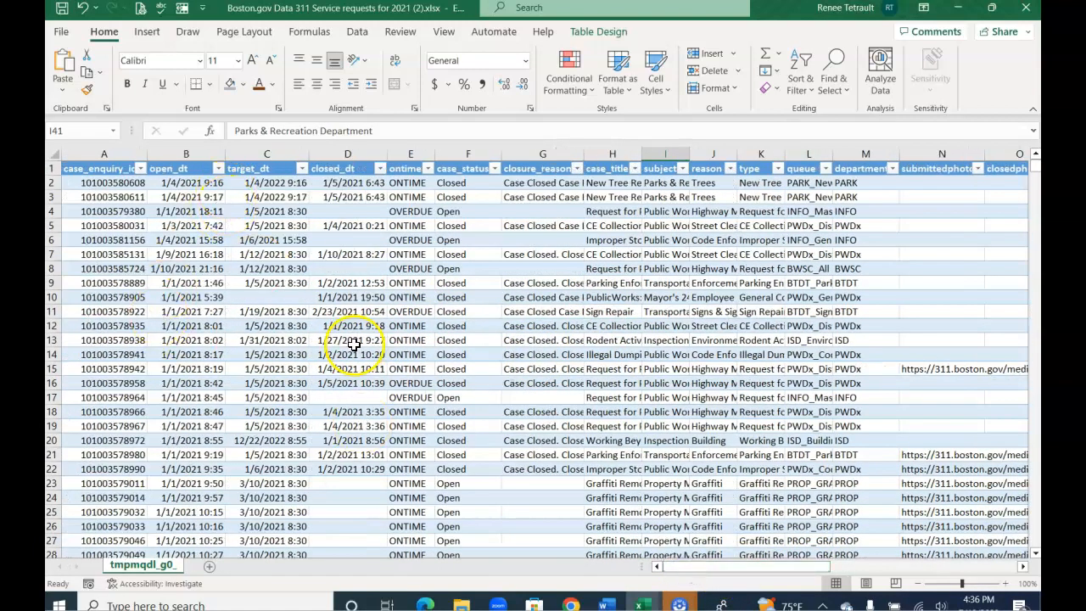